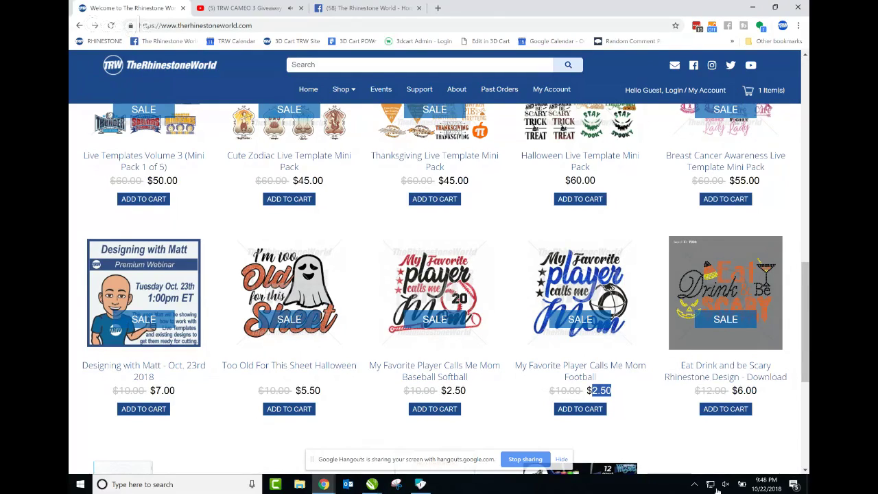
Switch from the website to the CorelDRAW document containing the My Favorite Player shirt design
scroll(629, 468, up, 12)
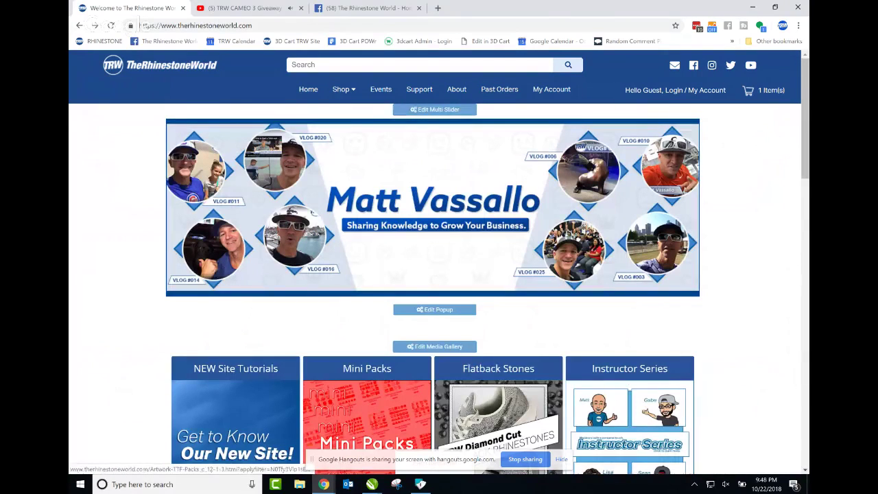
click(371, 484)
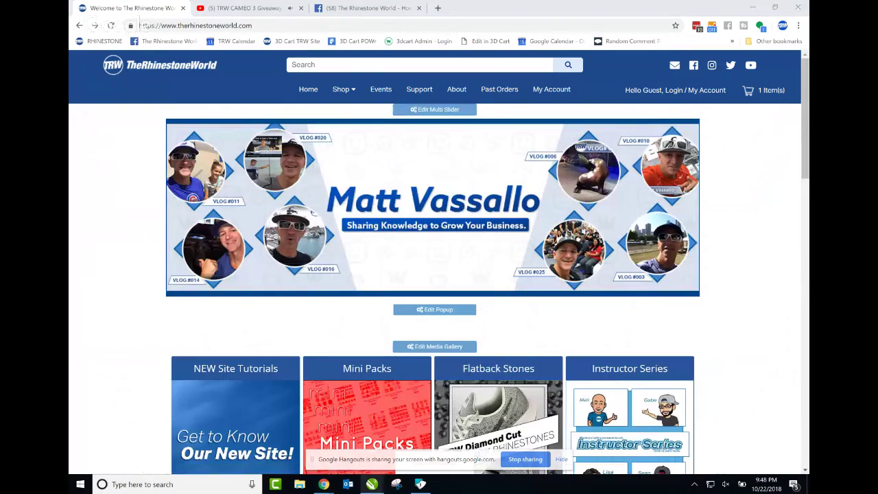
click(425, 432)
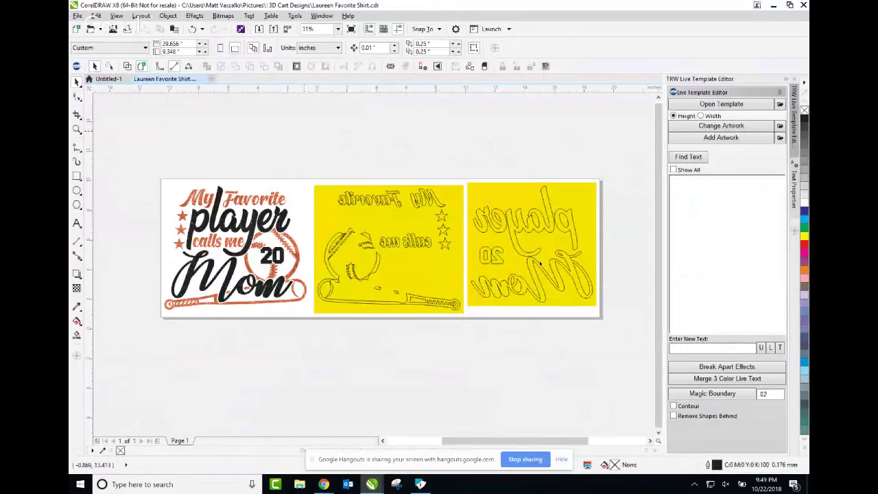
Import My Favorite Player Baseball Softball from the Favorite Player folder inside !3D Cart Designs in Pictures and place it below the page
click(77, 15)
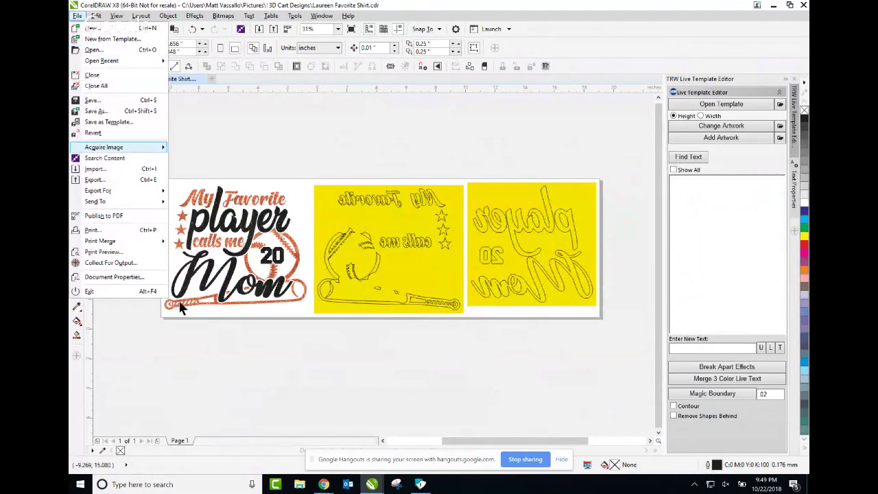
click(214, 356)
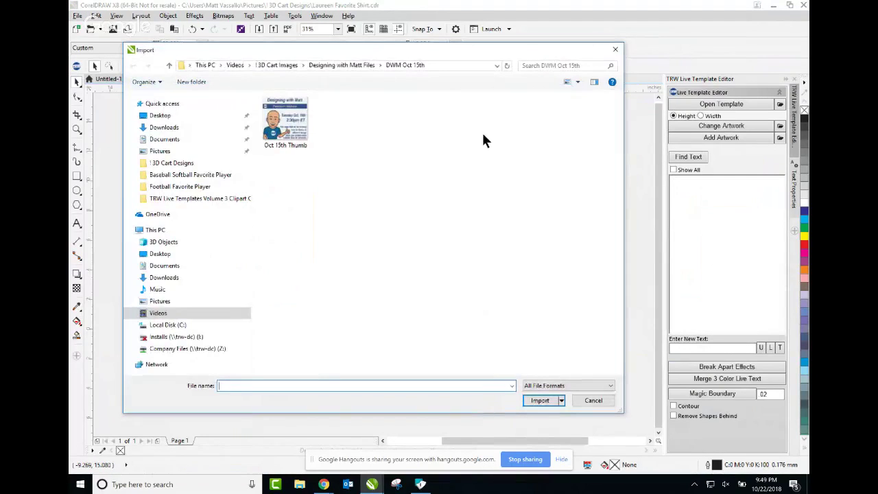
click(276, 65)
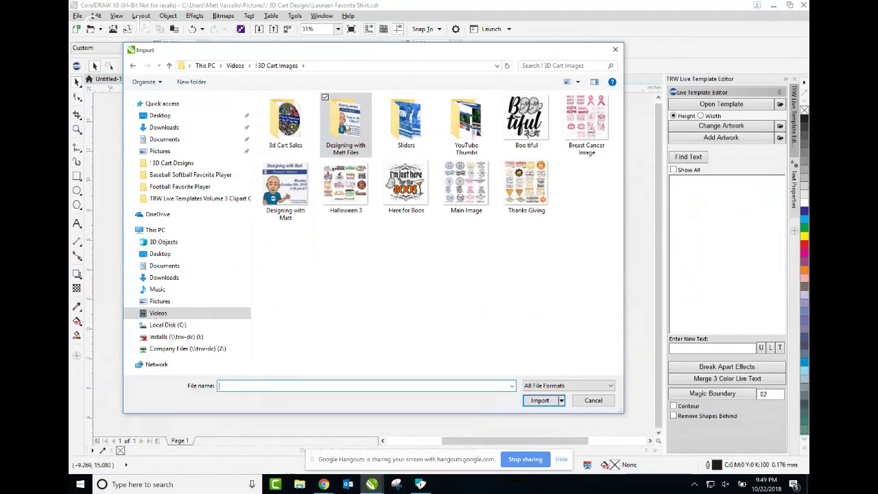
click(160, 301)
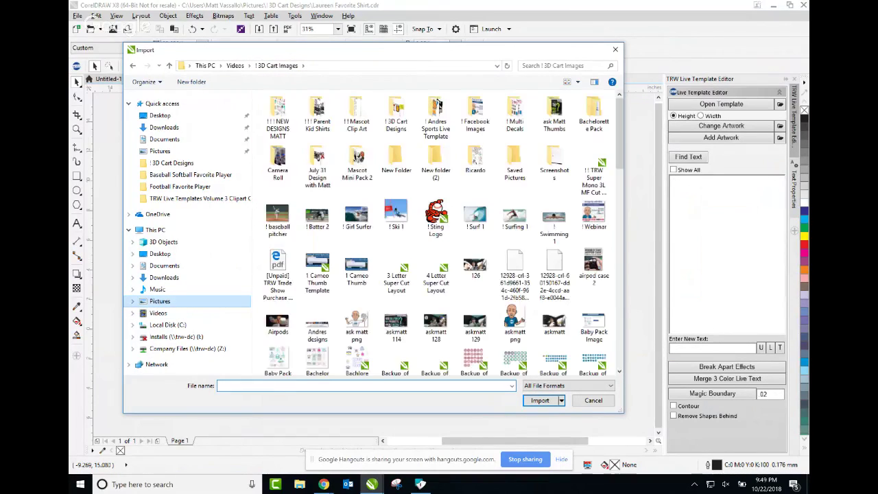
double_click(323, 120)
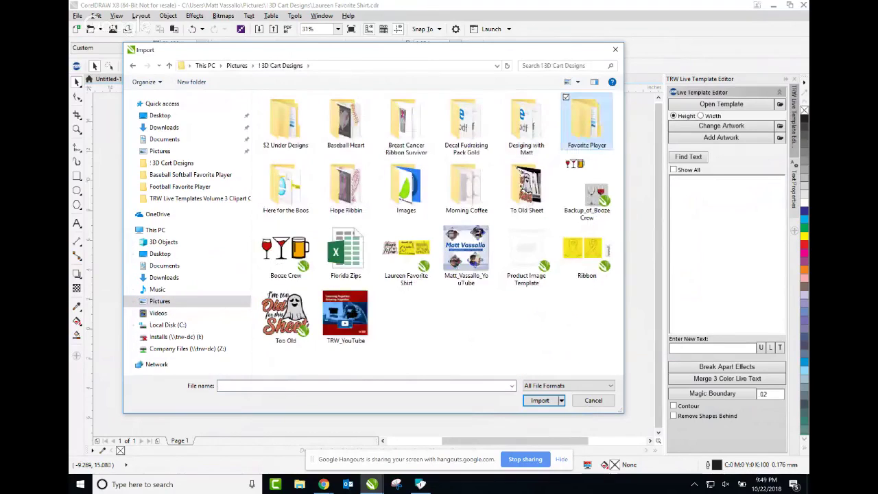
double_click(586, 124)
double_click(285, 124)
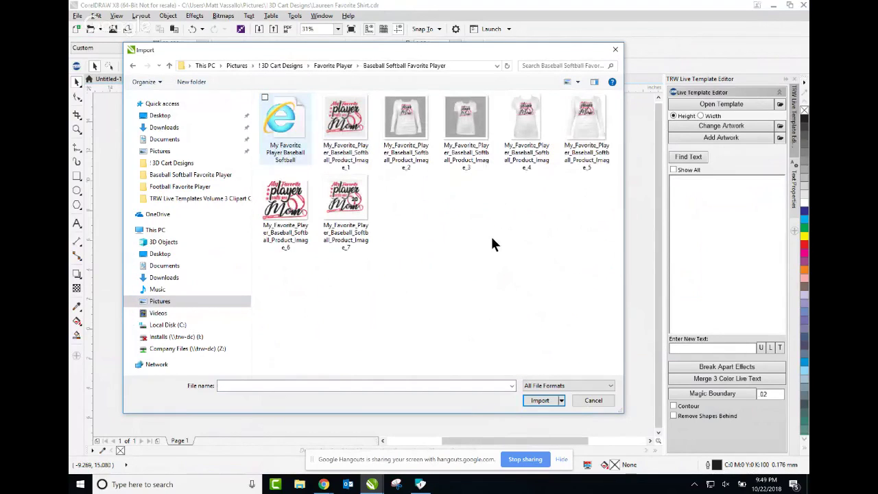
double_click(285, 124)
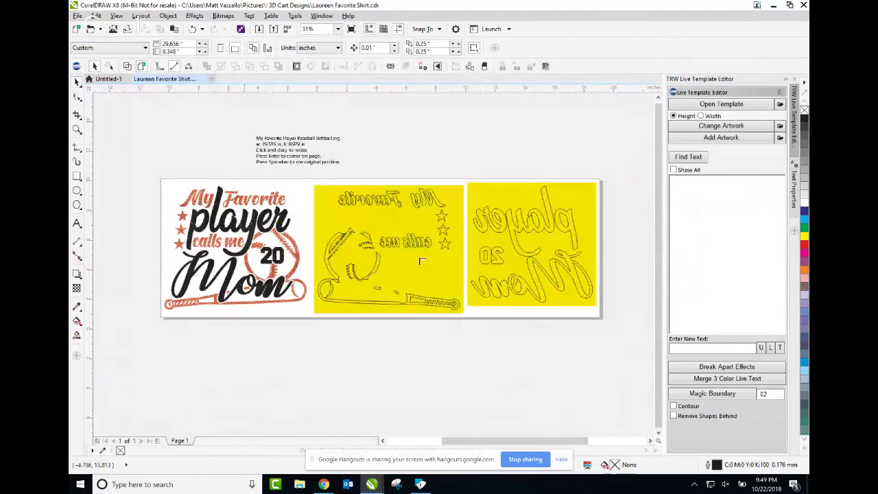
scroll(255, 297, down, 1)
click(207, 315)
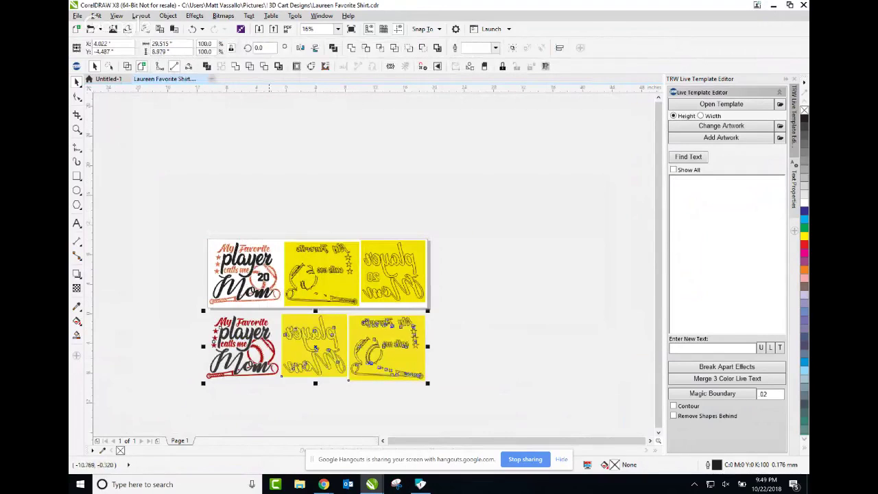
Delete the old three-panel design from the page and move the imported baseball design into its place
drag(454, 206, 184, 320)
key(Delete)
drag(445, 408, 192, 280)
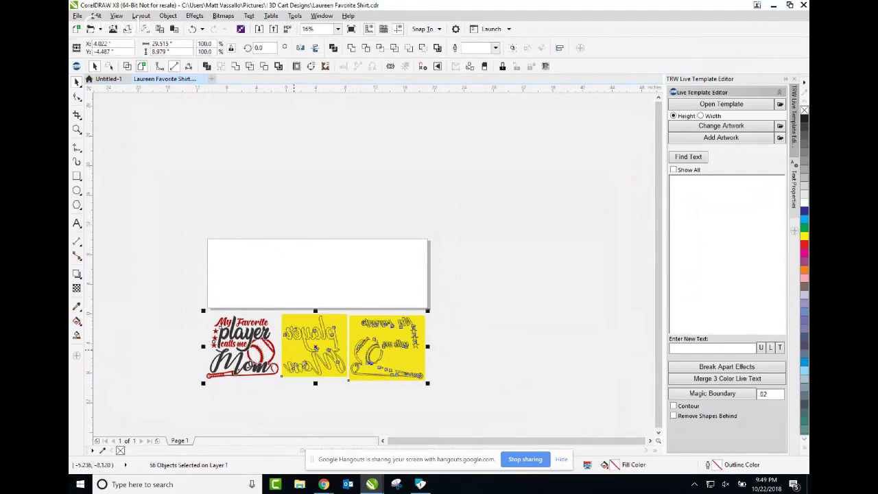
drag(301, 347, 305, 272)
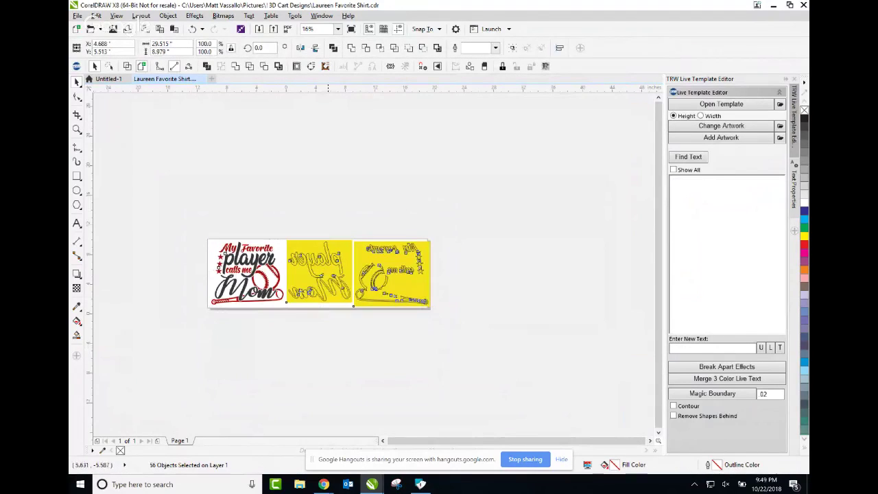
click(397, 357)
Delete the two yellow mirrored panels, keeping only the red and black baseball Mom artwork on the page
scroll(422, 270, up, 1)
scroll(421, 274, up, 2)
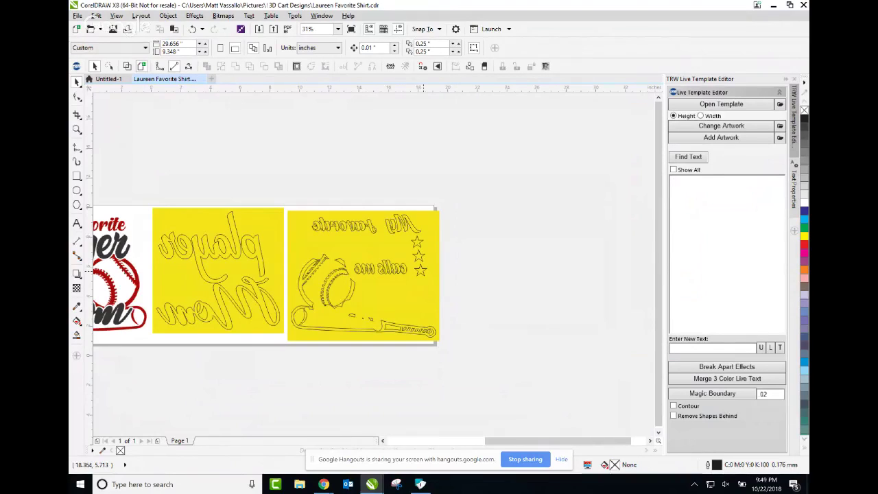
scroll(415, 284, down, 1)
scroll(249, 296, up, 1)
scroll(250, 297, up, 2)
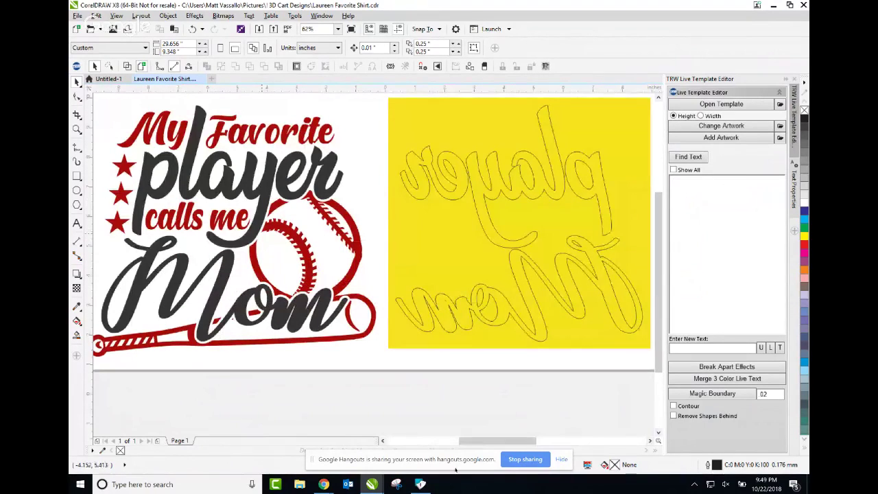
scroll(259, 232, down, 1)
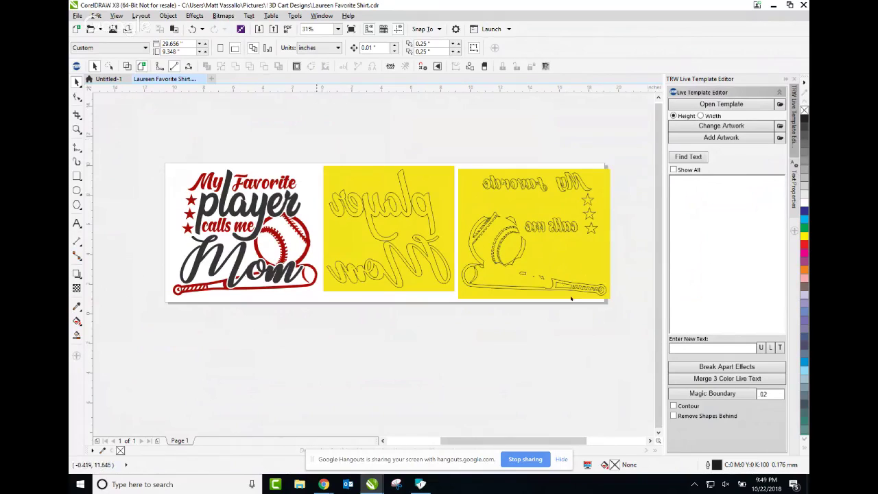
drag(316, 141, 616, 308)
key(Delete)
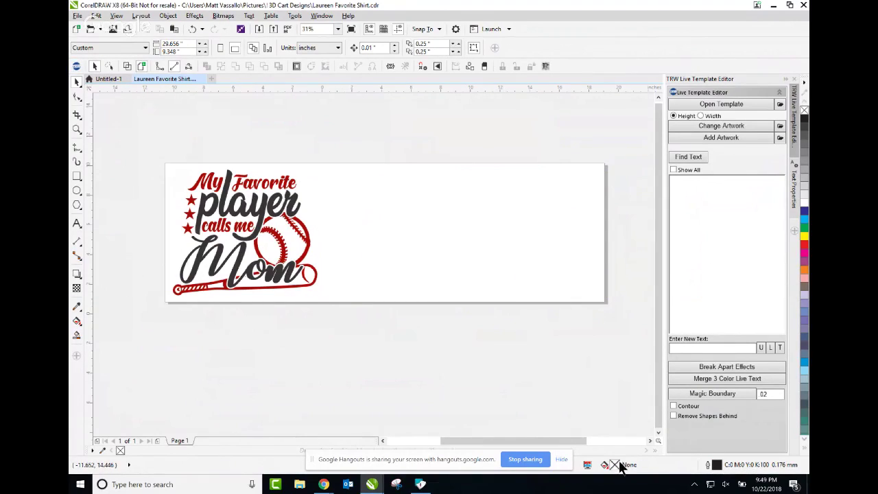
Open the TRW Design Wizard, add the text "20" beside the baseball and enlarge it to about 1.42 inches wide
click(637, 413)
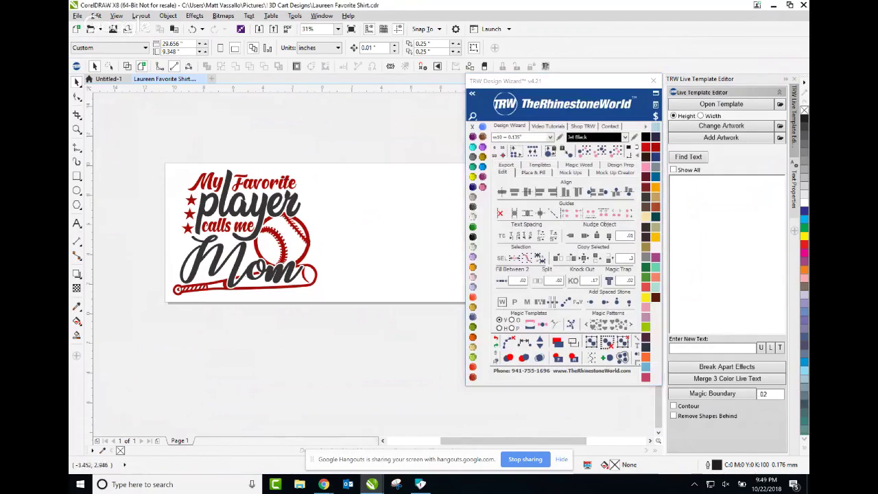
scroll(291, 251, up, 1)
scroll(284, 238, down, 1)
scroll(258, 226, up, 1)
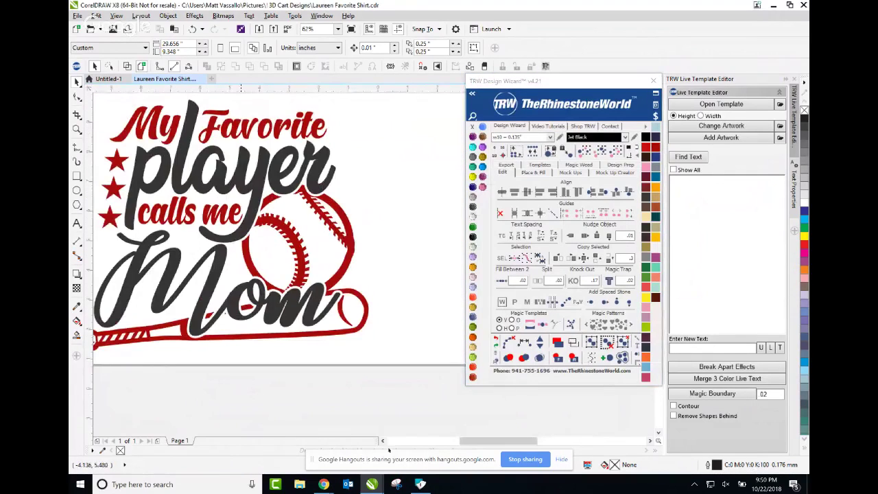
click(76, 223)
click(366, 216)
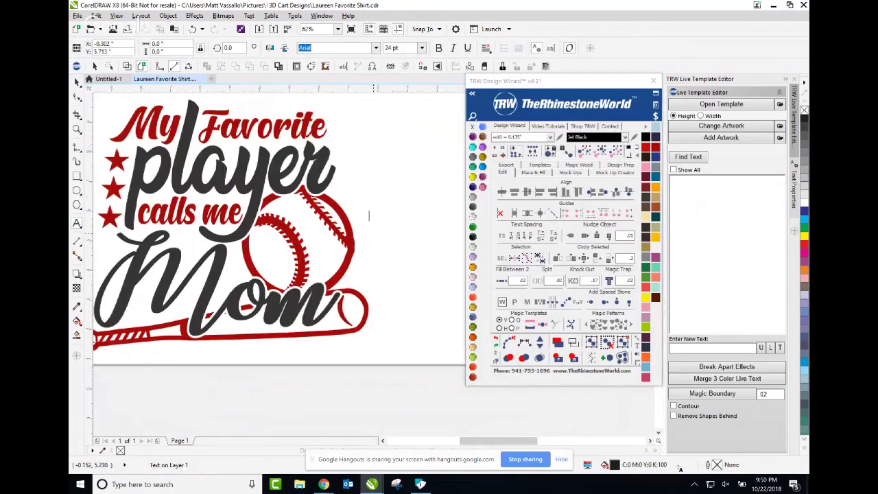
text(20)
key(ctrl+space)
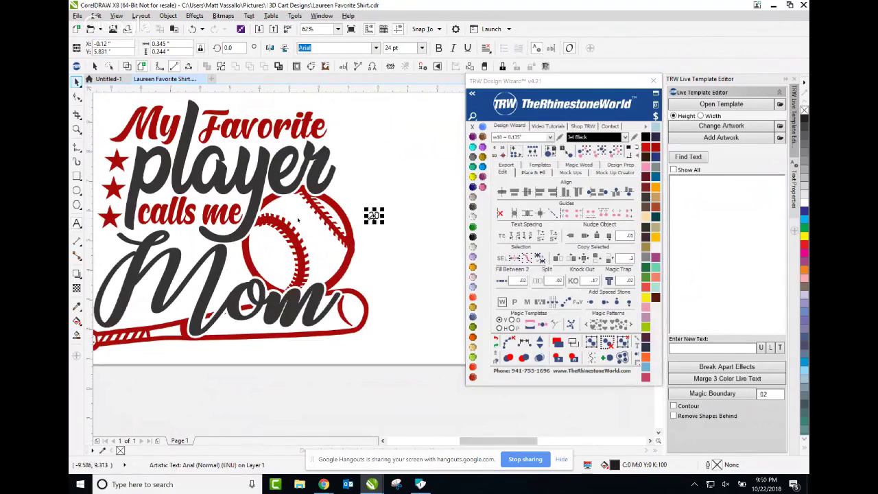
drag(383, 208, 415, 185)
Search the wizard's fonts for "ath", apply TRW Athletic Team to the number 20 and move it onto the baseball
click(472, 93)
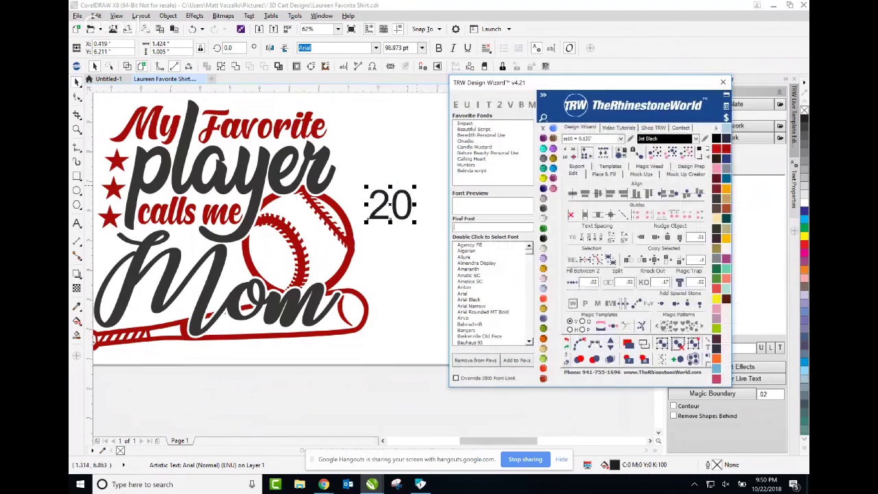
text(ath)
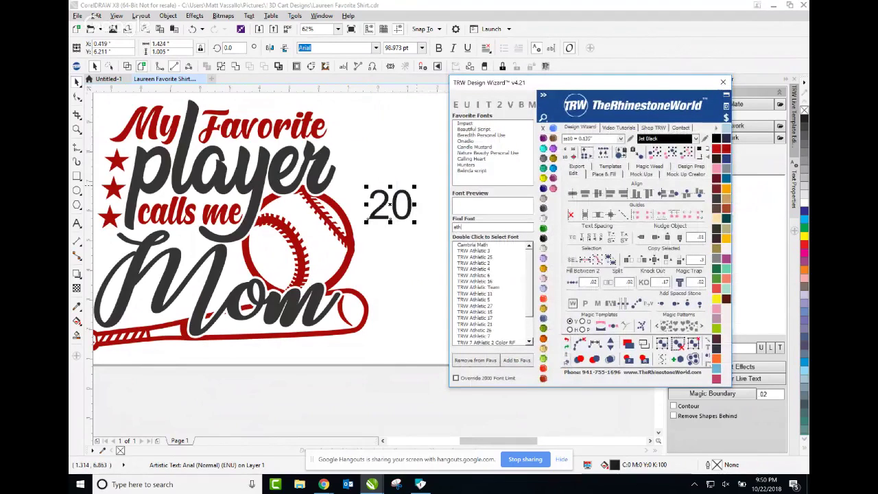
double_click(480, 287)
drag(396, 199, 312, 233)
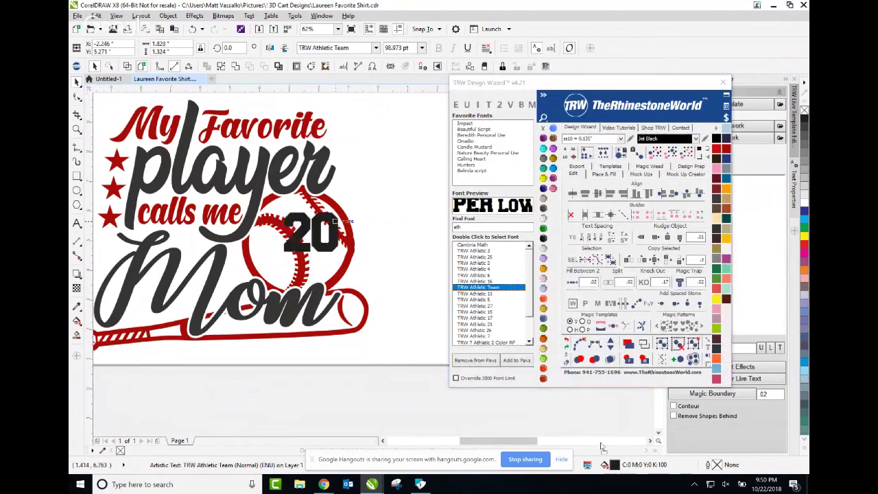
scroll(330, 233, up, 3)
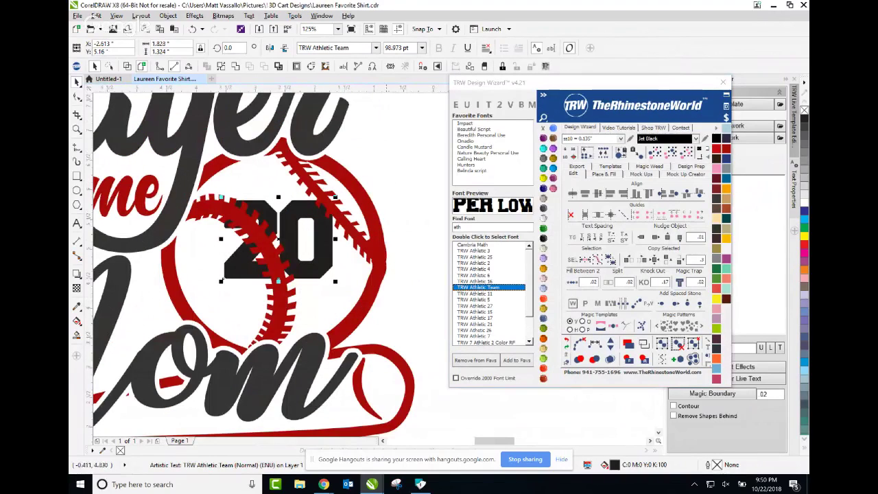
Change the stacking order of the number 20 so that it sits in front of the red baseball shape
click(629, 359)
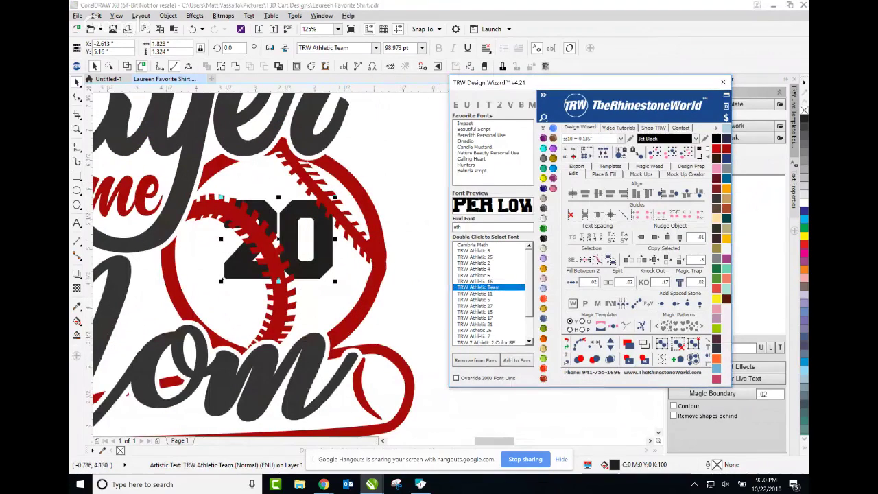
right_click(325, 248)
key(Up)
key(Up)
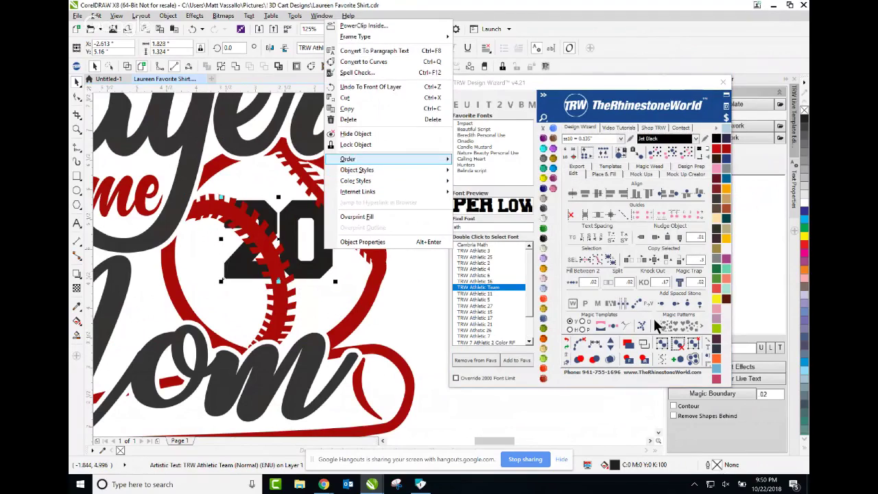
key(Right)
key(Down)
key(Down)
click(484, 232)
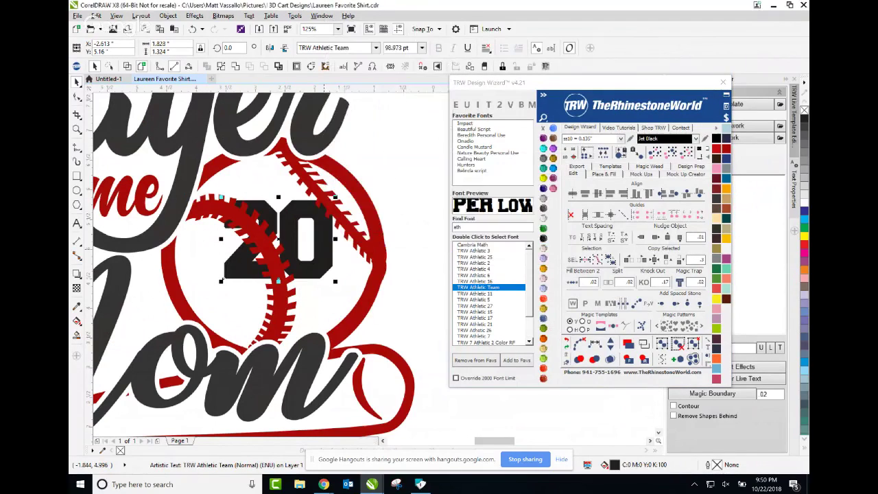
click(379, 255)
key(Return)
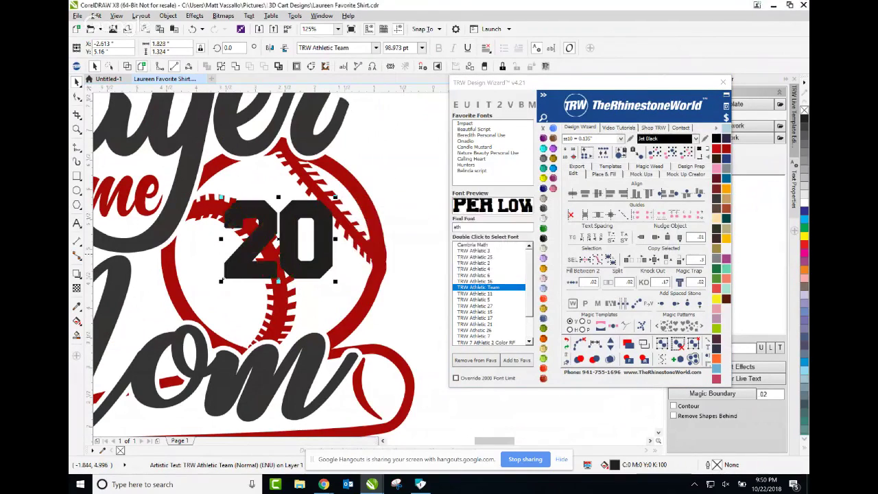
Shrink the number 20 to about 1.67 by 1.21 inches and position it over the baseball's middle
drag(321, 252, 318, 263)
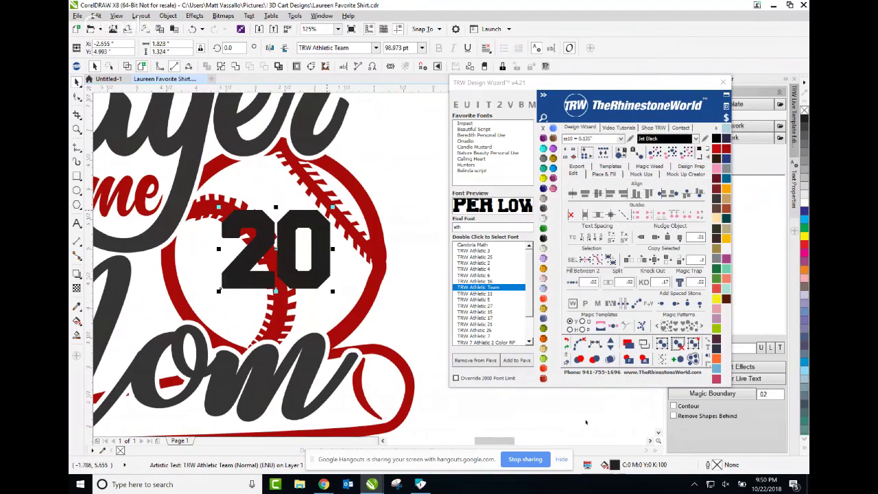
drag(334, 207, 323, 214)
drag(312, 255, 314, 257)
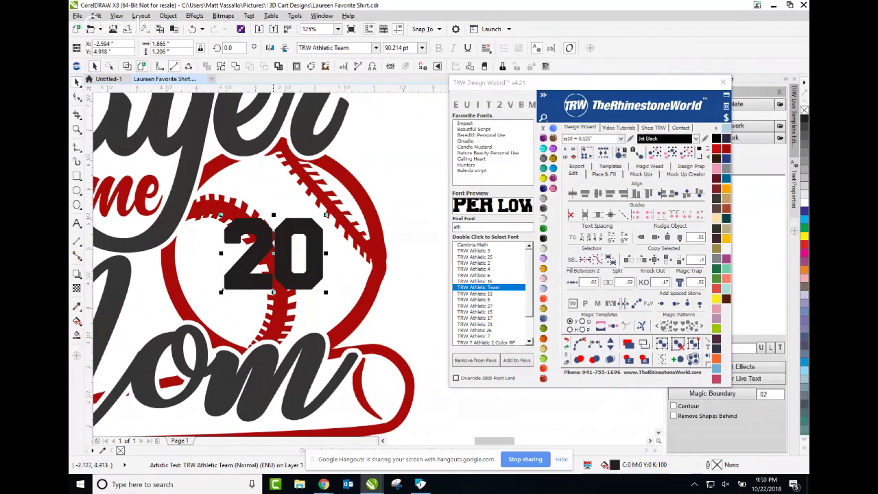
Apply a .02 Magic Boundary around the number 20 with Contour and Remove Shapes Behind enabled
scroll(276, 244, down, 1)
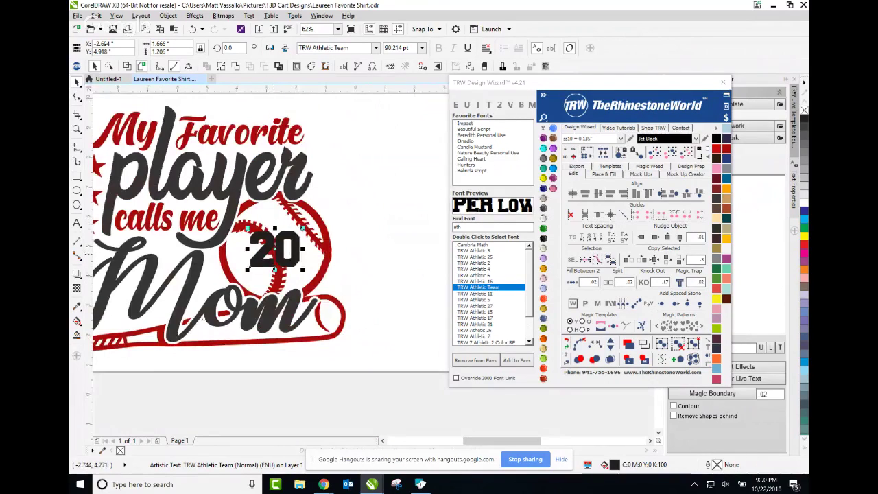
drag(667, 83, 601, 82)
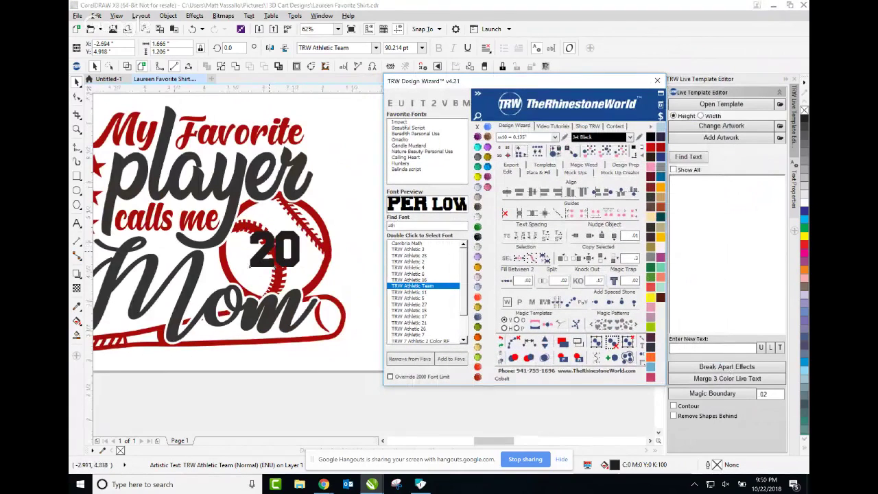
scroll(267, 249, up, 2)
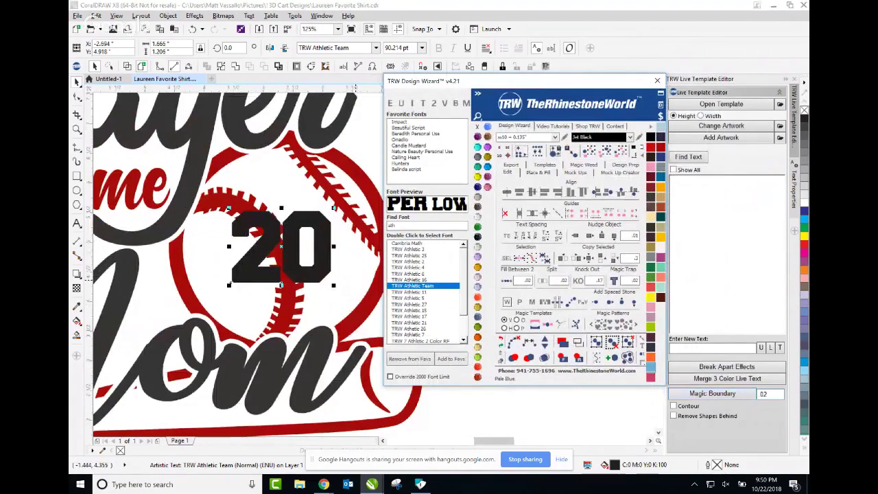
click(674, 416)
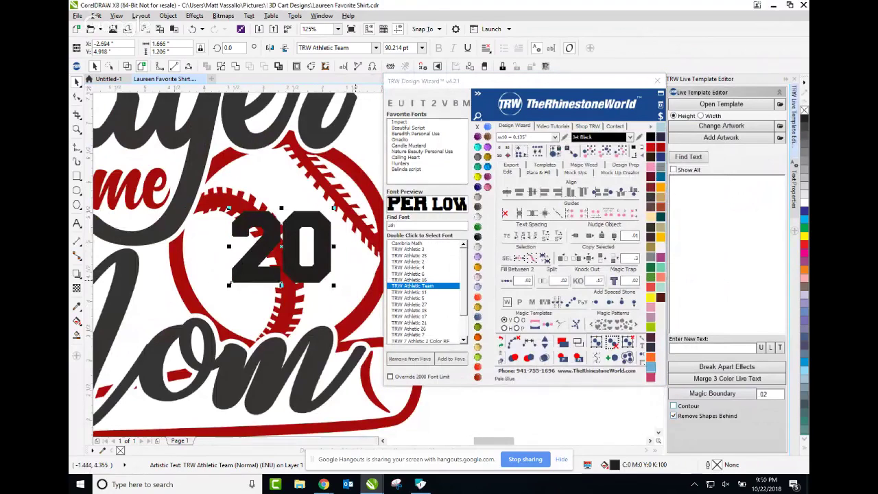
click(673, 405)
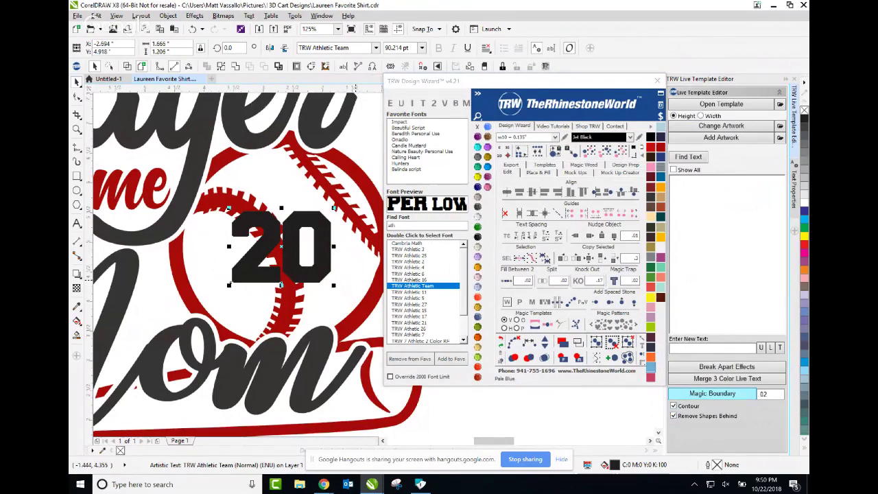
click(712, 393)
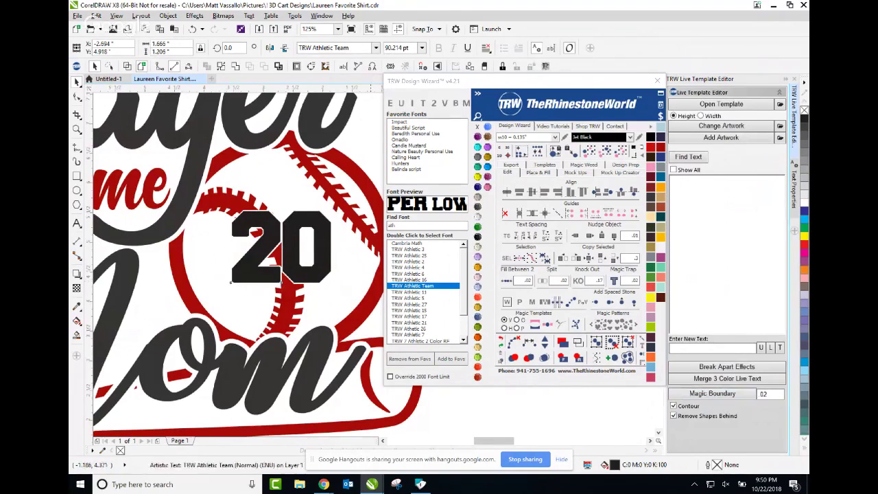
click(353, 291)
scroll(289, 258, up, 1)
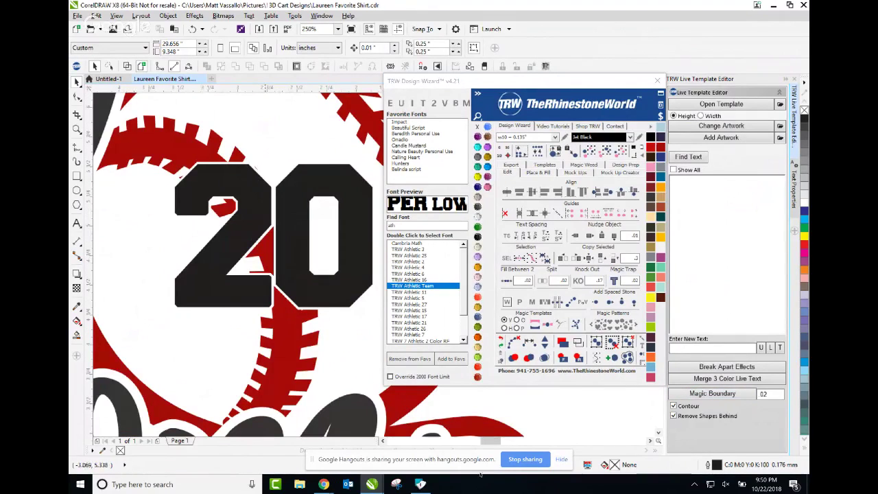
Set the Magic Boundary to .09 and apply it to the number 20 over the intact baseball stitching
scroll(274, 254, down, 2)
click(275, 252)
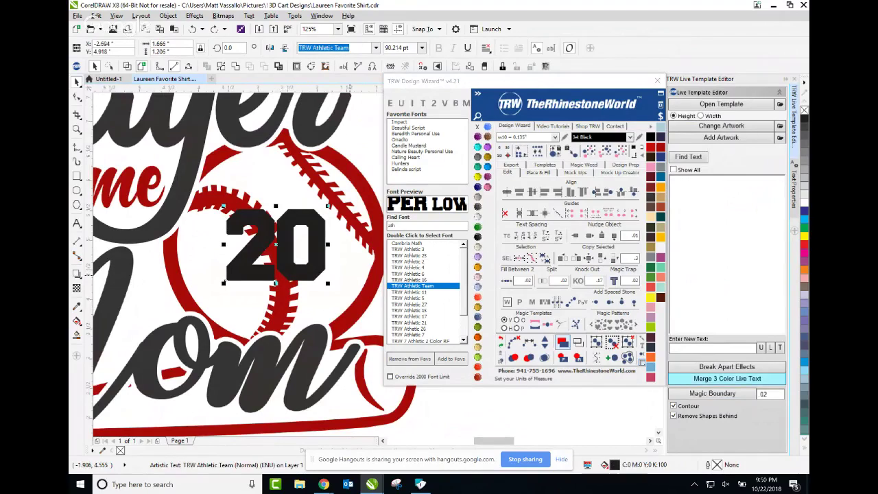
click(763, 394)
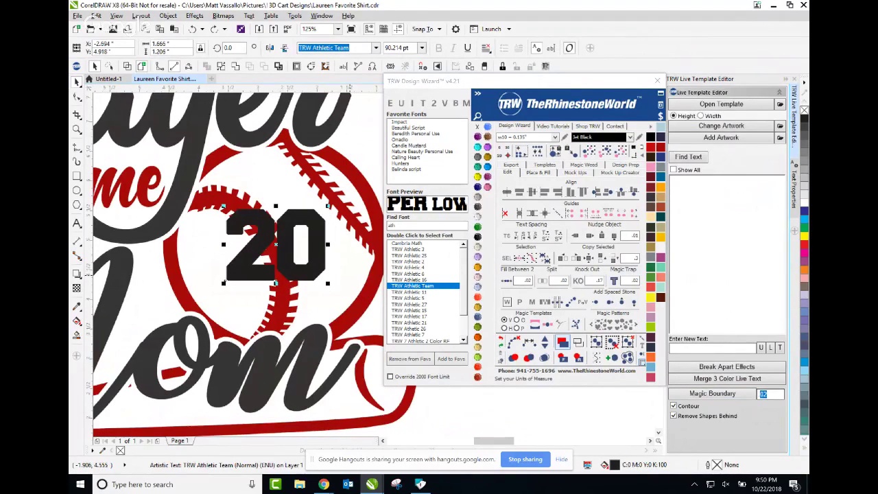
text(09)
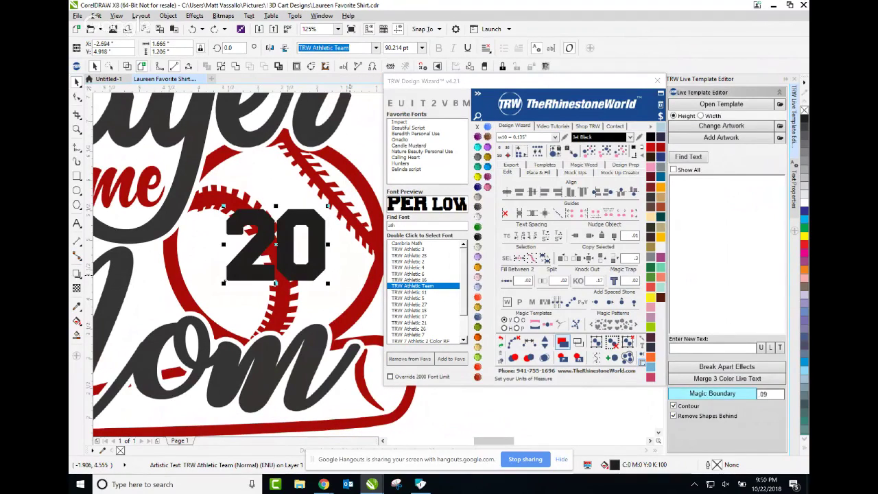
click(713, 394)
click(349, 301)
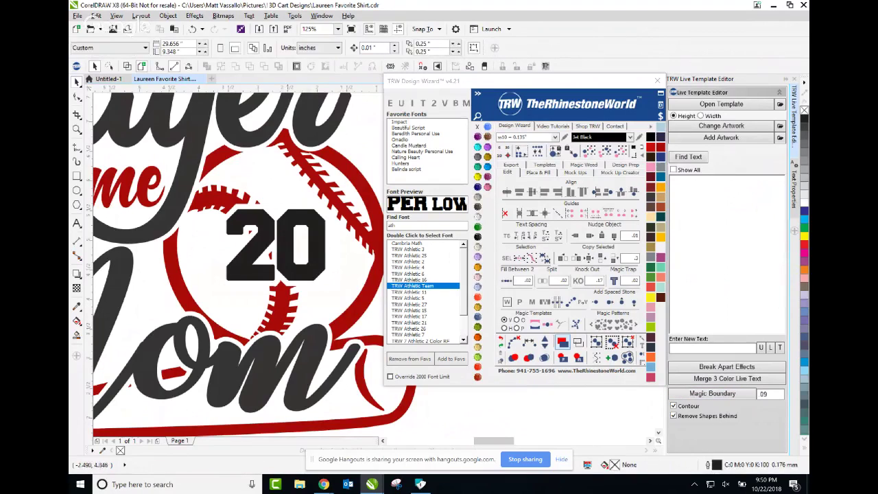
Delete the leftover red stitching fragments inside and between the digits of the number 20 with the Shape tool
scroll(261, 242, up, 4)
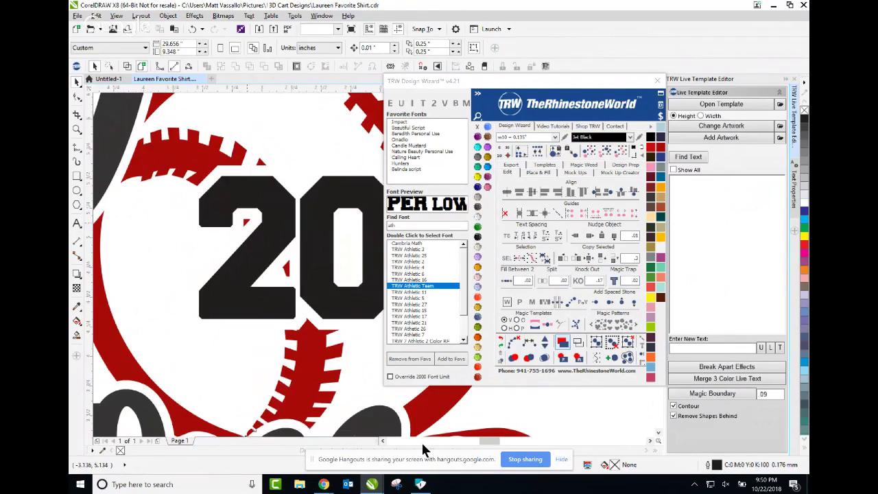
double_click(245, 222)
drag(342, 216, 235, 279)
key(Delete)
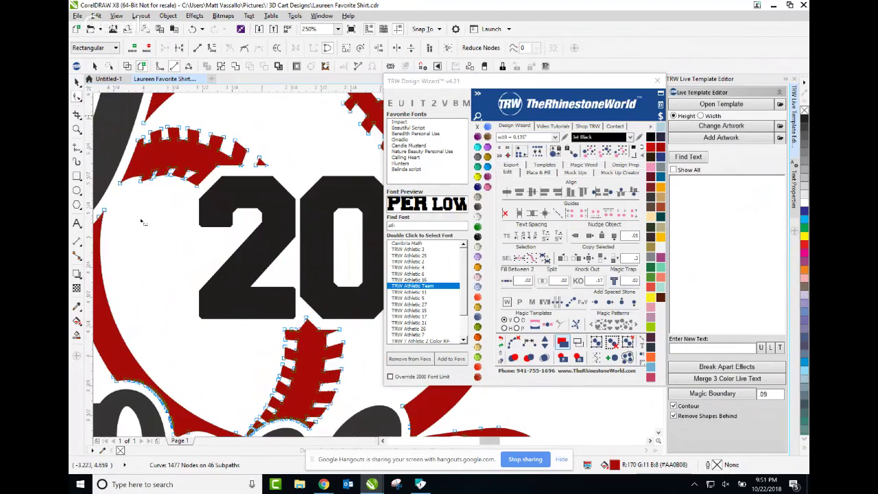
click(77, 82)
click(409, 398)
scroll(395, 404, down, 2)
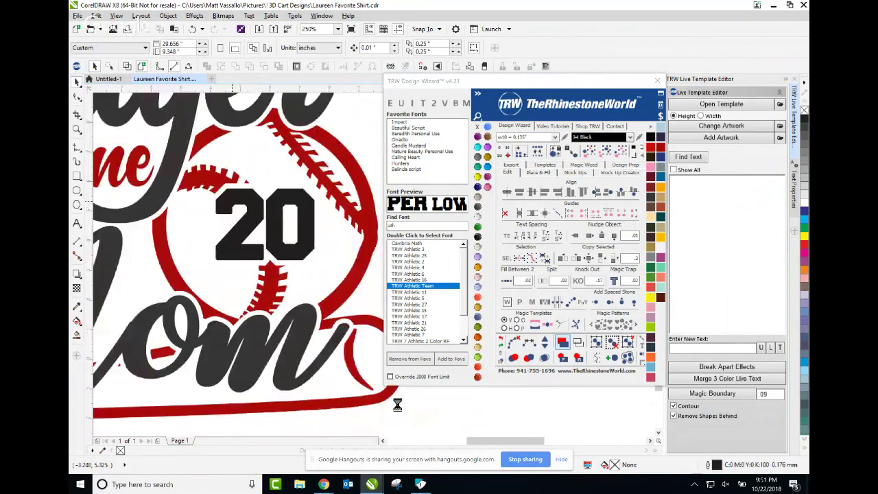
Weld the number 20 to the black player Mom lettering
click(270, 213)
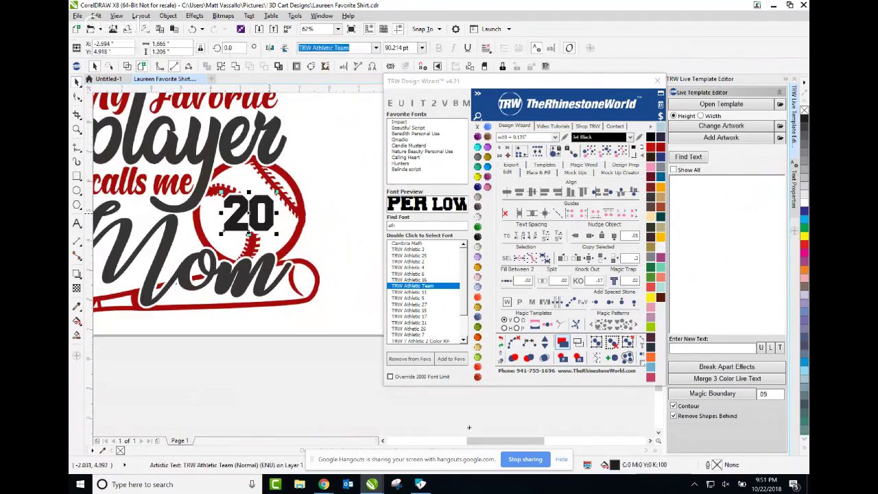
shift+click(270, 144)
click(236, 66)
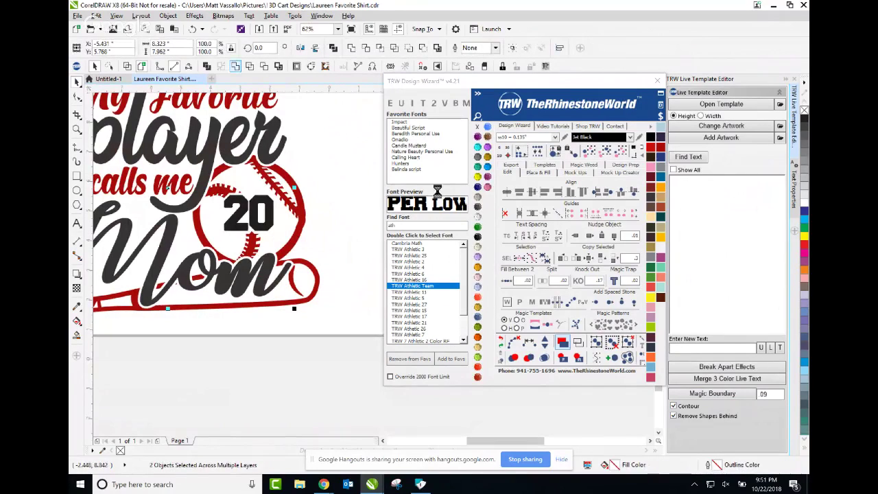
key(Escape)
scroll(280, 158, down, 2)
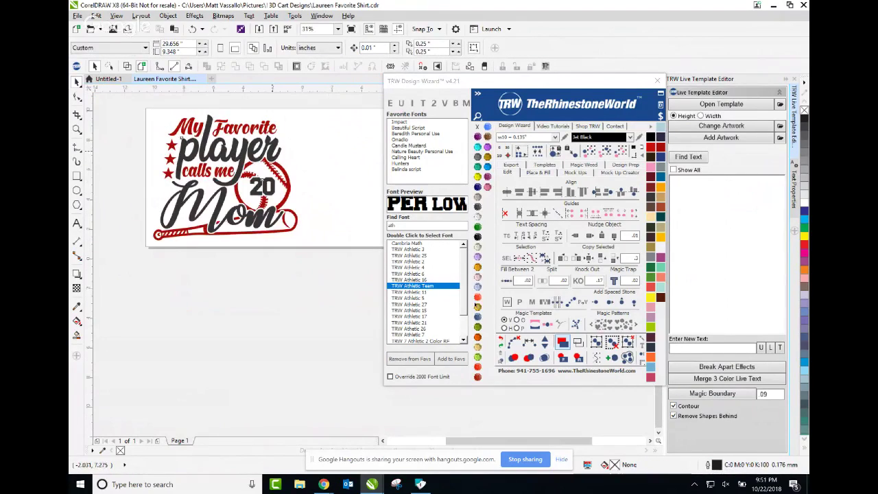
Move the black lettering and the red artwork apart to check their separation, and undo both moves
drag(180, 137, 92, 238)
drag(279, 176, 318, 234)
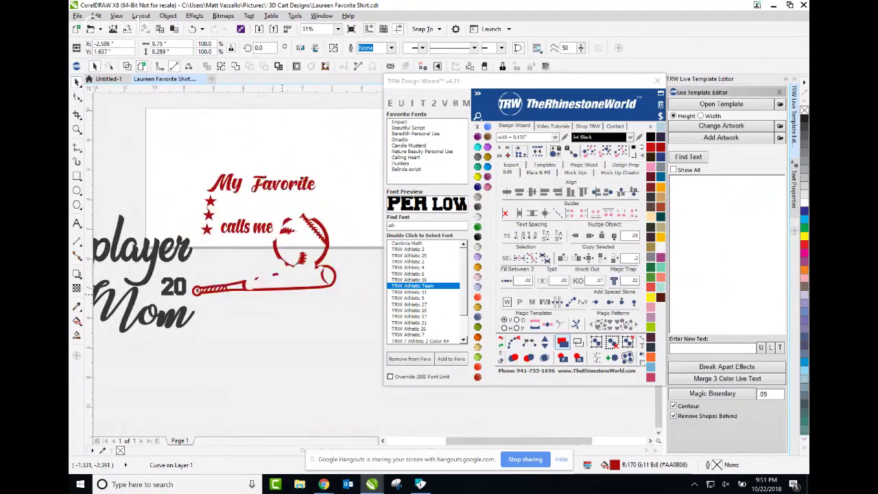
key(ctrl+z)
key(ctrl+z)
Select the complete design and create a Vinyl Overcut template from it on a new page
click(292, 137)
drag(306, 108, 139, 264)
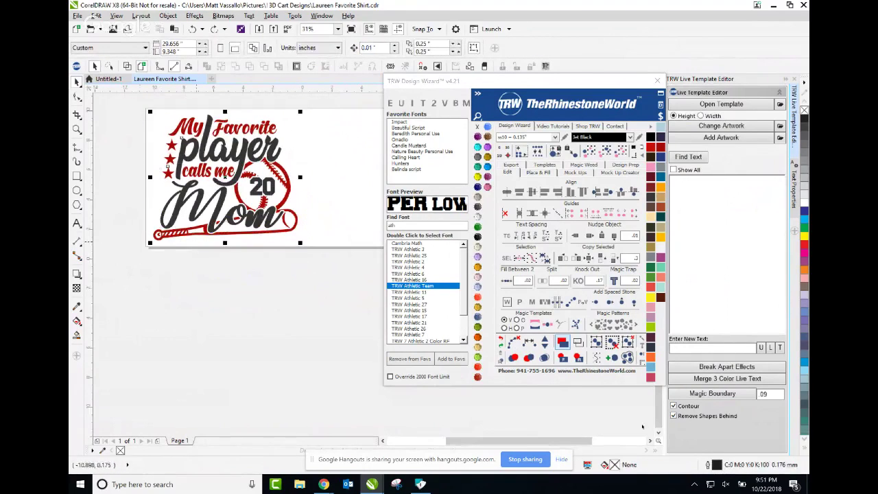
click(544, 166)
click(544, 255)
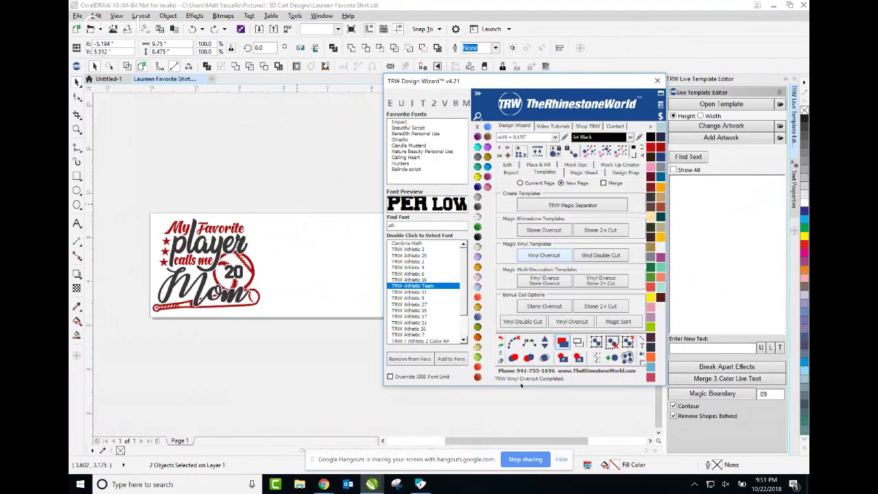
scroll(293, 233, up, 1)
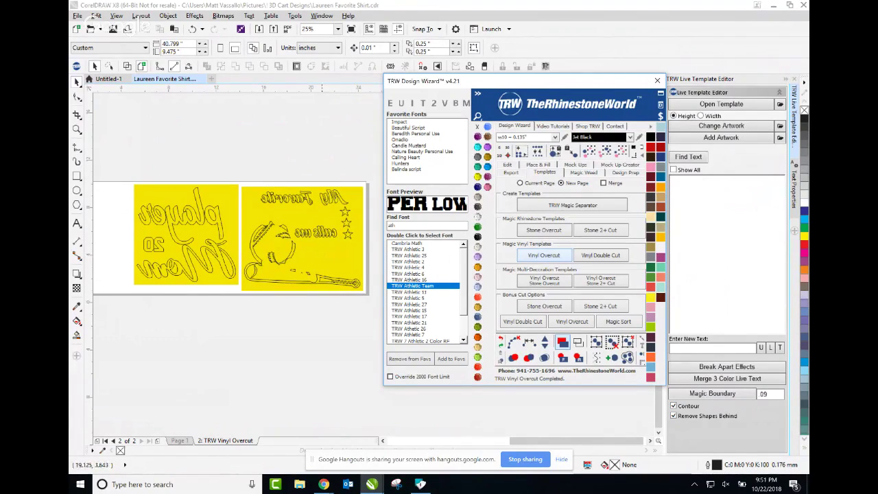
scroll(524, 395, up, 1)
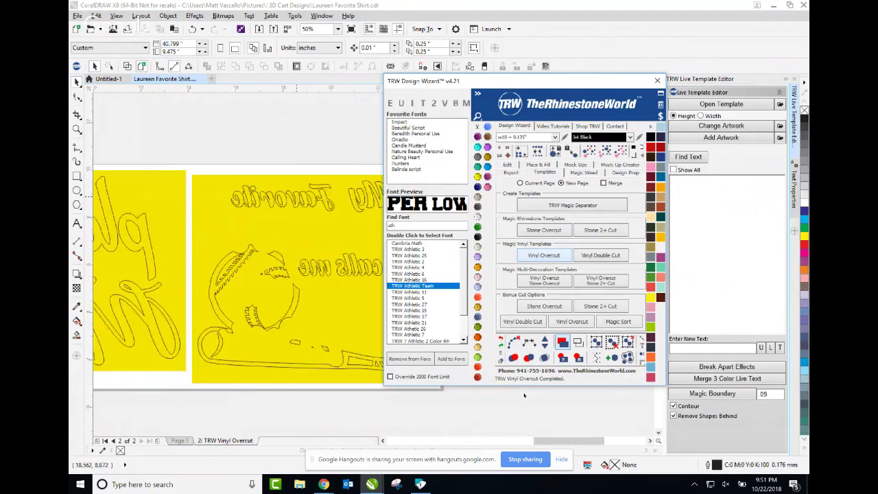
scroll(526, 395, down, 1)
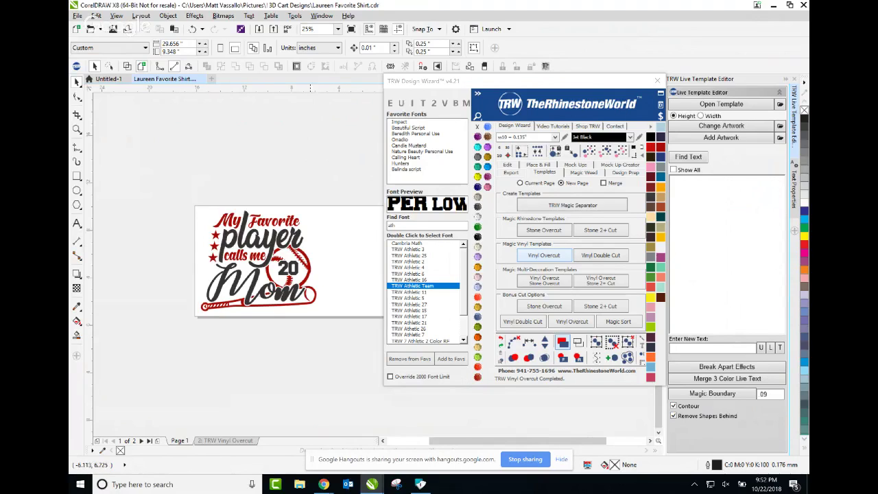
scroll(295, 294, up, 2)
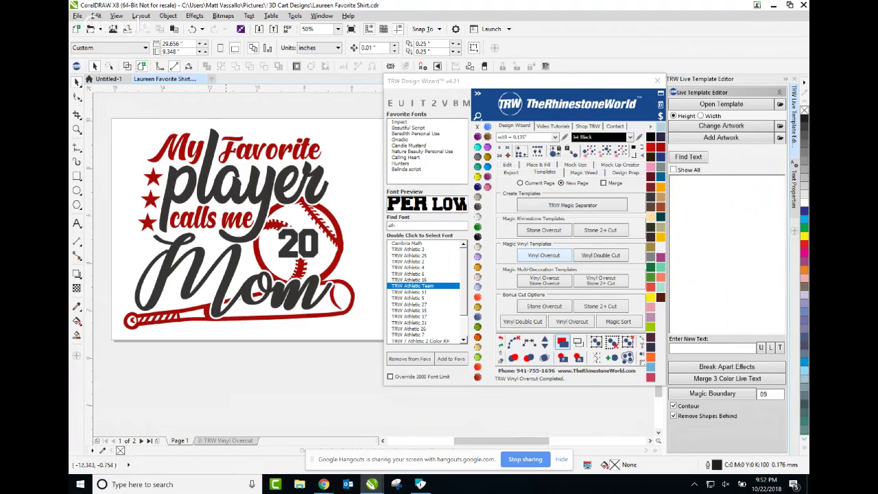
scroll(266, 325, down, 1)
scroll(271, 318, up, 1)
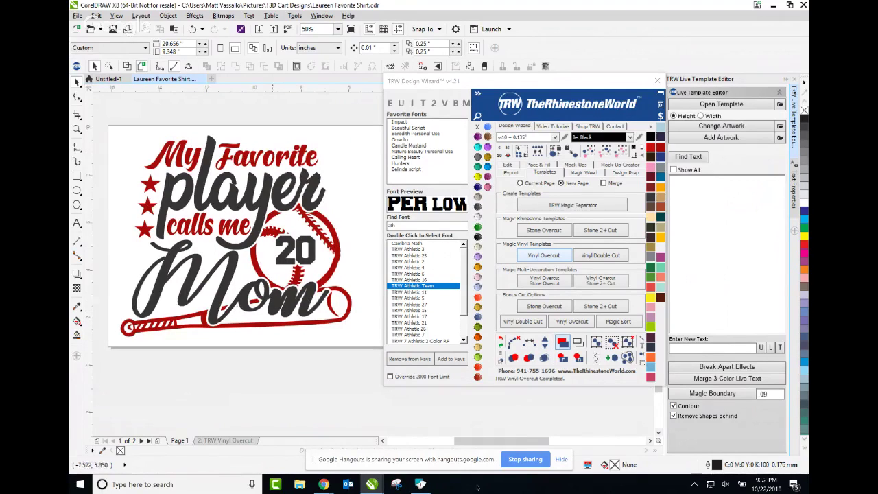
scroll(270, 322, down, 1)
scroll(279, 319, up, 1)
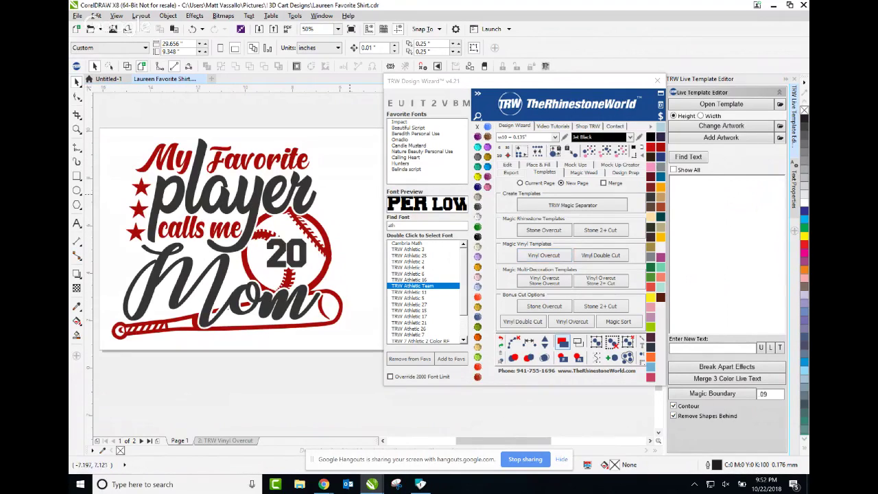
Switch the vinyl color library to the glitter swatches and fill the red artwork with the Red glitter
drag(648, 329, 721, 331)
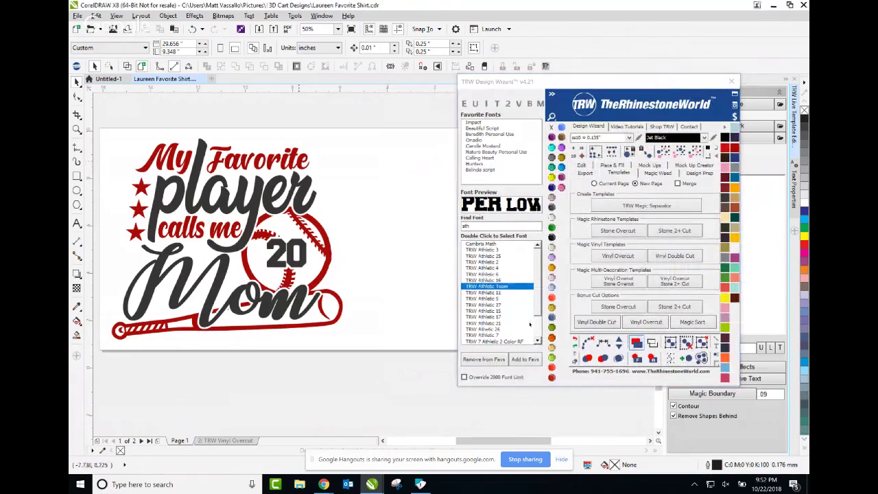
click(295, 160)
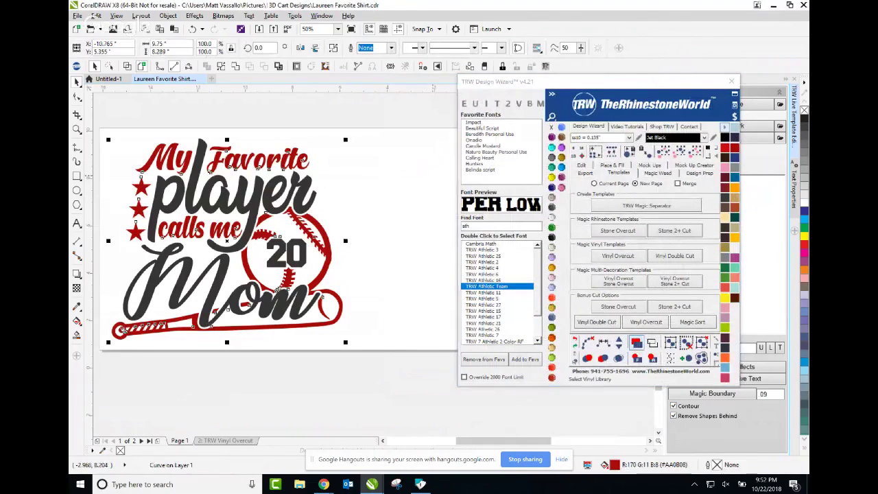
click(724, 127)
click(728, 140)
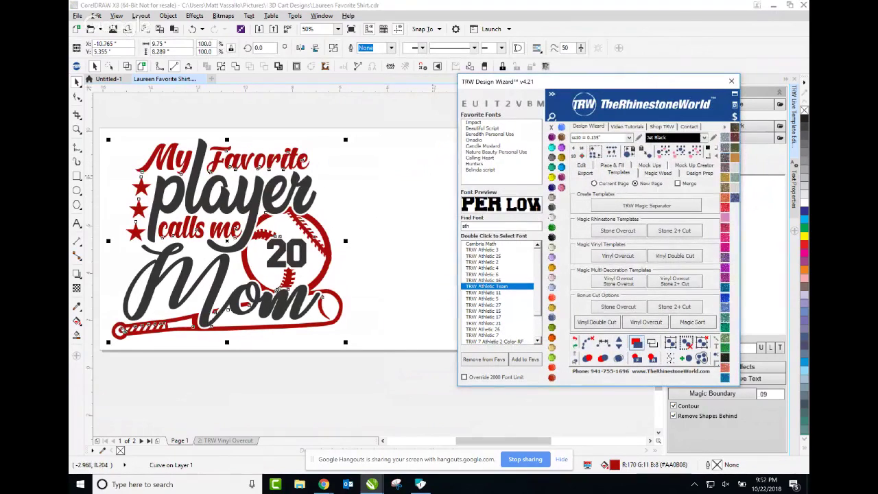
click(724, 206)
click(535, 395)
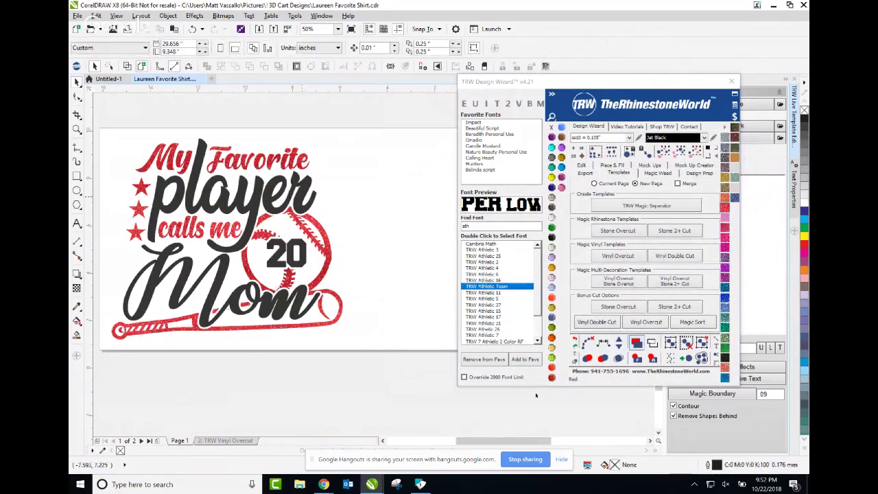
Fill the black lettering and number 20 with the black glitter vinyl swatch
click(301, 191)
click(724, 357)
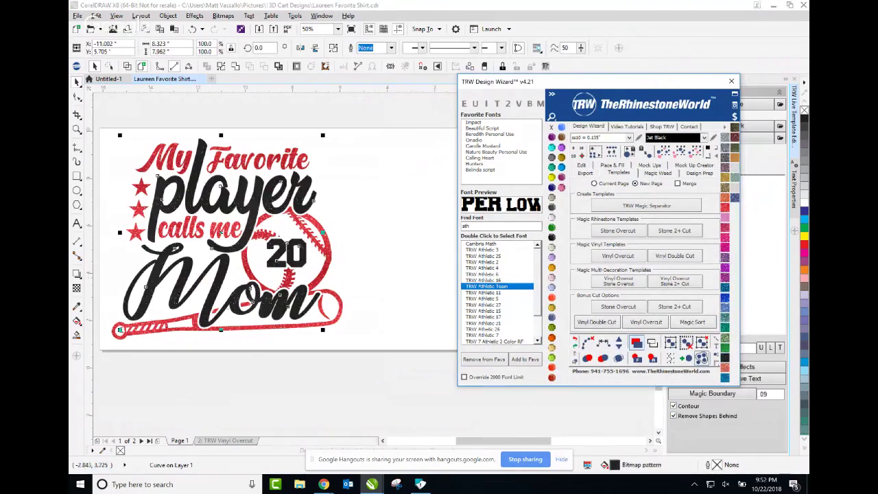
click(380, 415)
scroll(224, 207, up, 1)
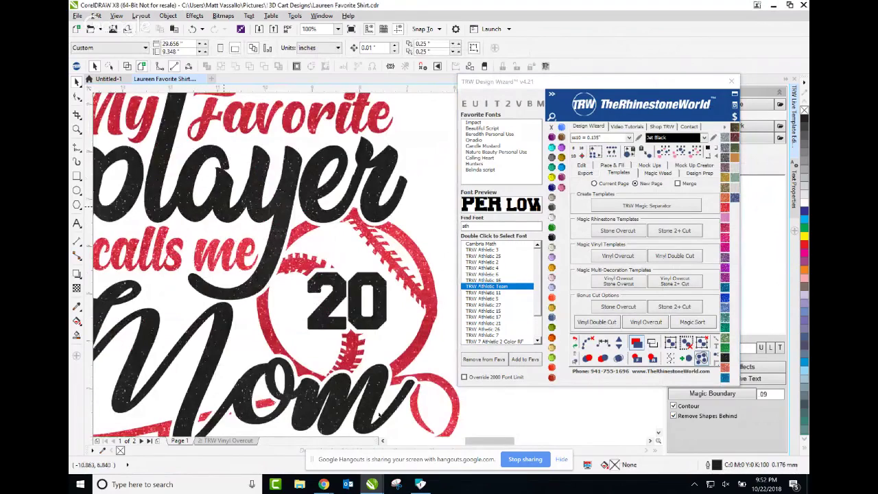
scroll(378, 414, down, 2)
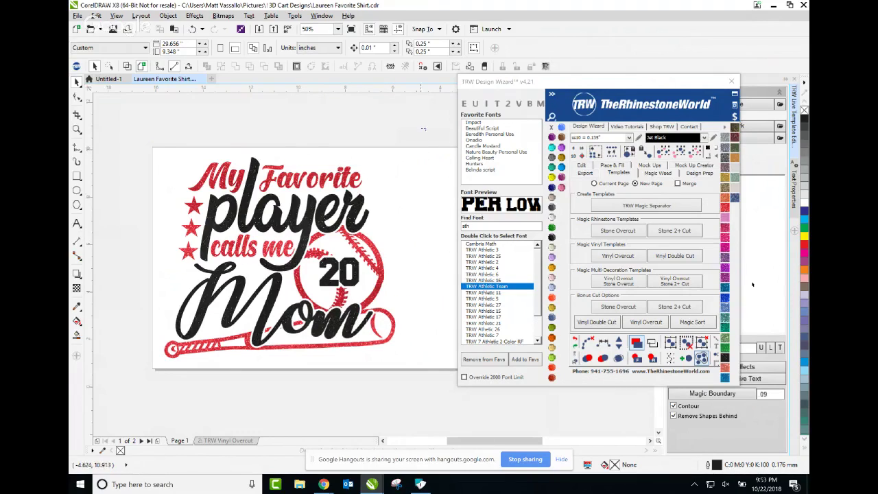
Select the complete glitter design and show its vinyl pricing information
drag(103, 129, 426, 382)
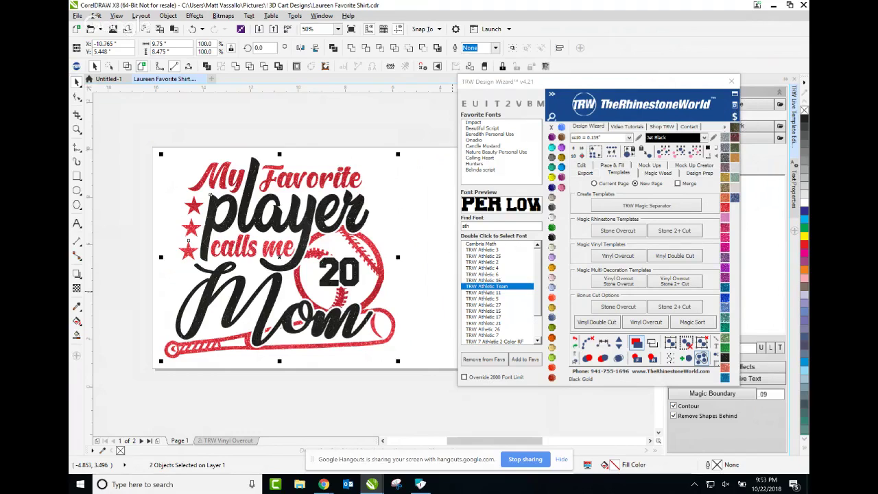
click(595, 81)
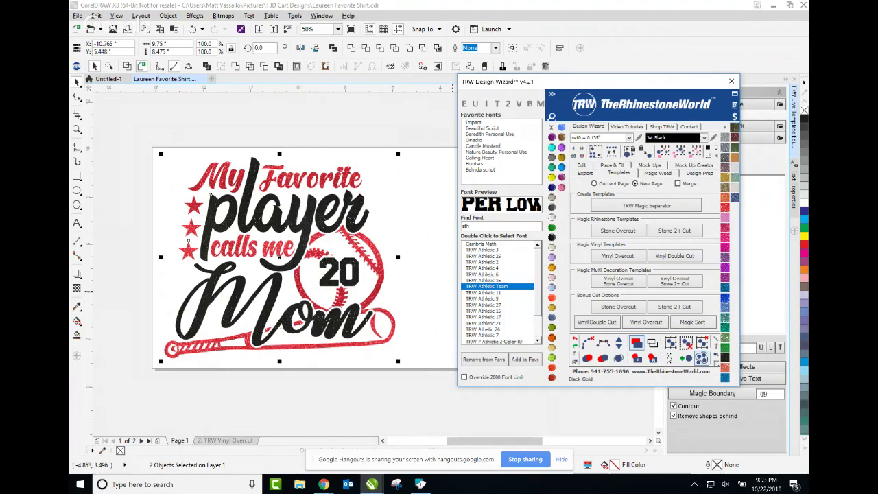
click(735, 117)
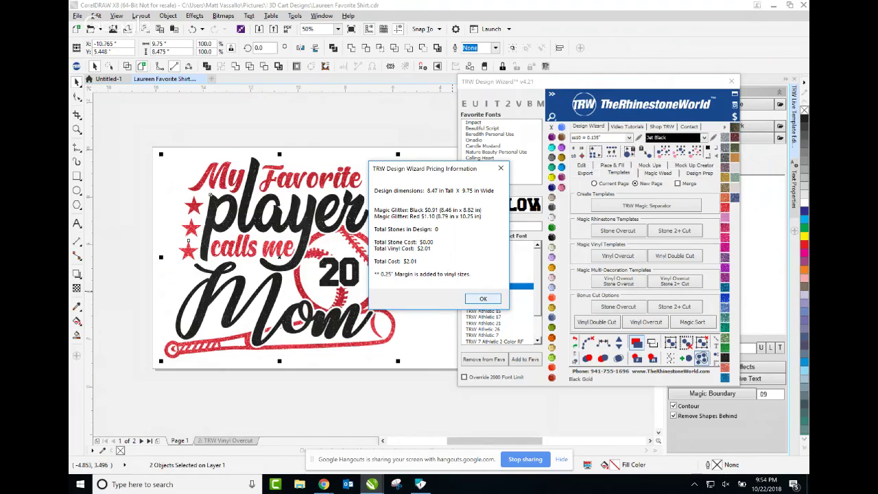
key(Return)
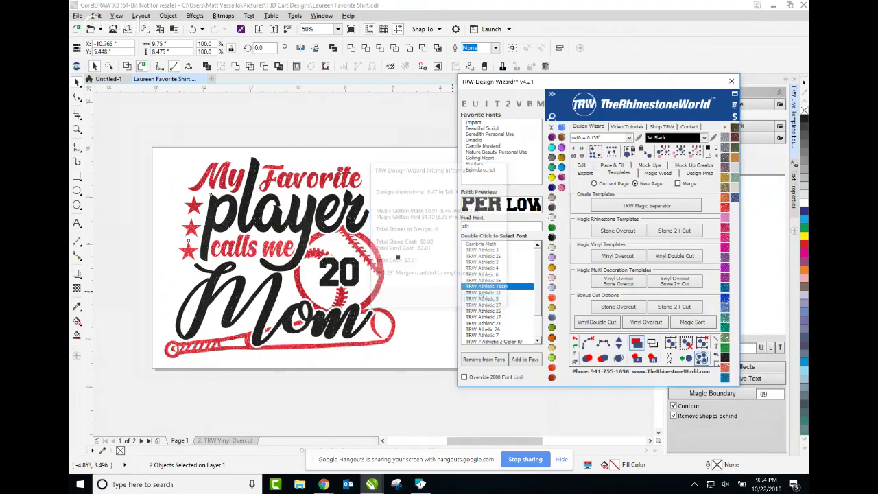
click(408, 286)
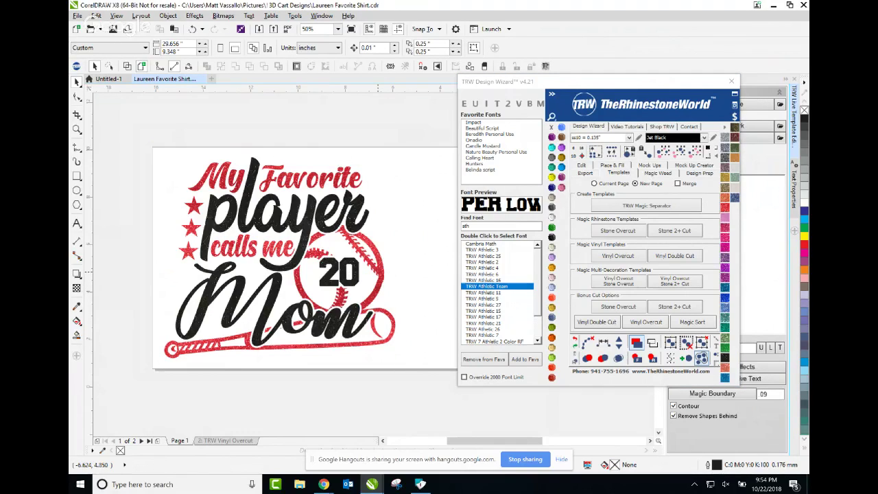
Examine the black glitter number 20 and the knockout around it in the red baseball at close range
click(354, 277)
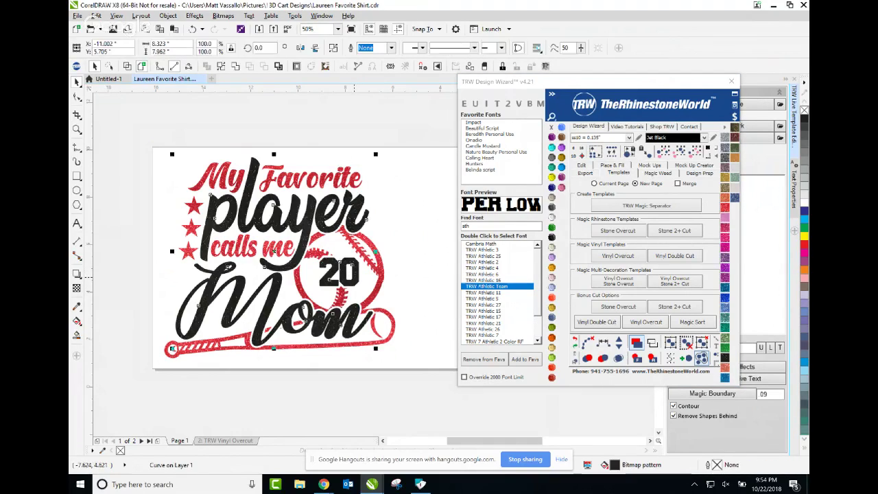
scroll(354, 277, up, 1)
scroll(354, 276, up, 4)
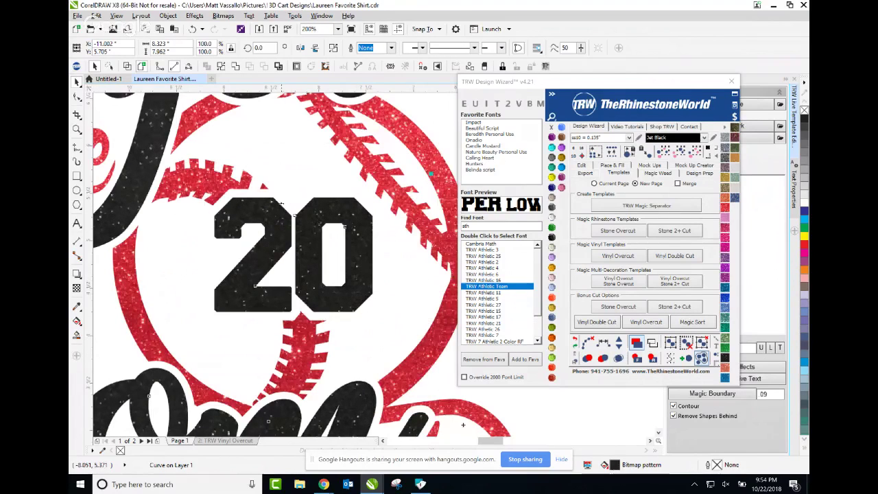
scroll(328, 249, down, 2)
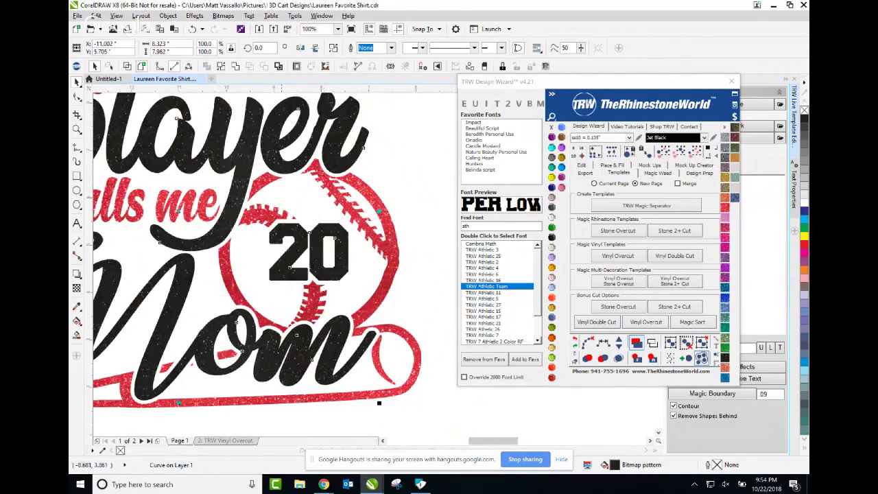
scroll(332, 249, down, 1)
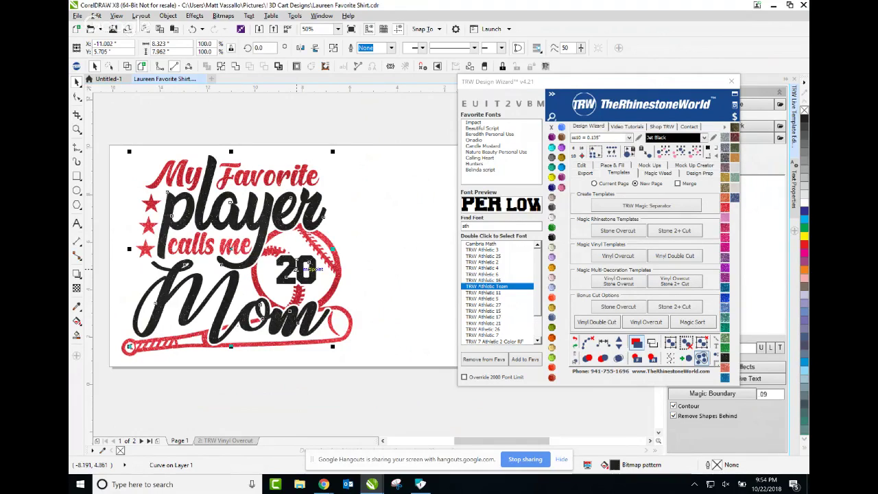
click(391, 194)
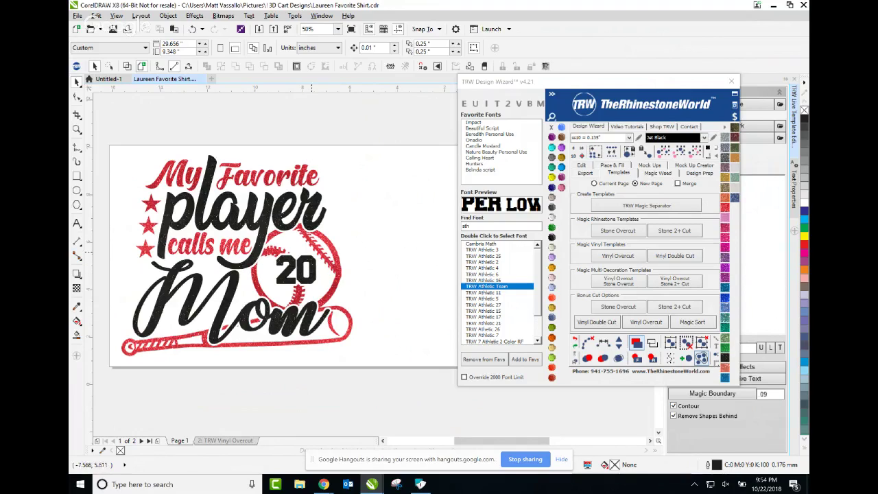
click(312, 220)
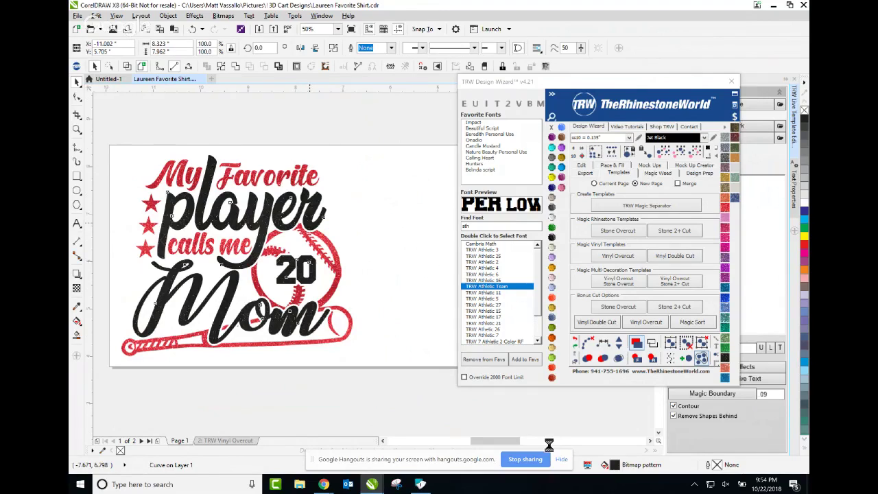
scroll(309, 222, up, 1)
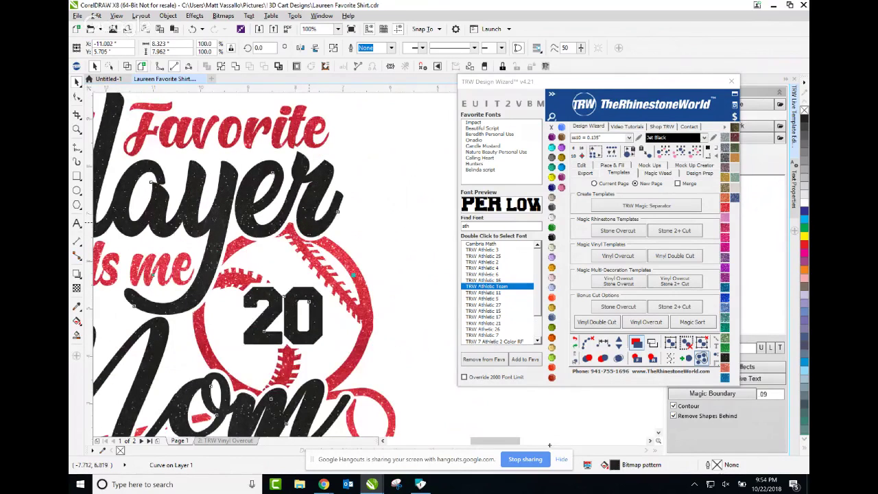
scroll(548, 444, down, 2)
Go to the TRW Vinyl Overcut page and select only the mirrored number 20 cut lines in the black lettering's template
click(238, 440)
scroll(133, 343, down, 1)
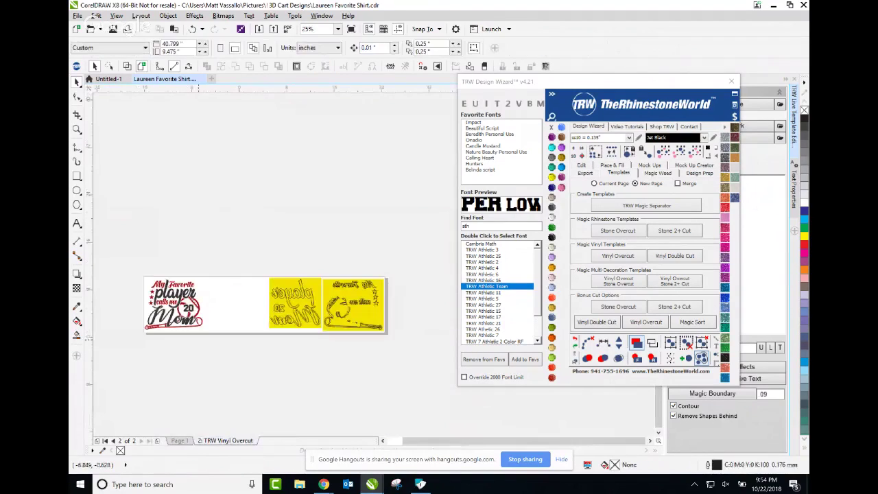
scroll(295, 301, up, 4)
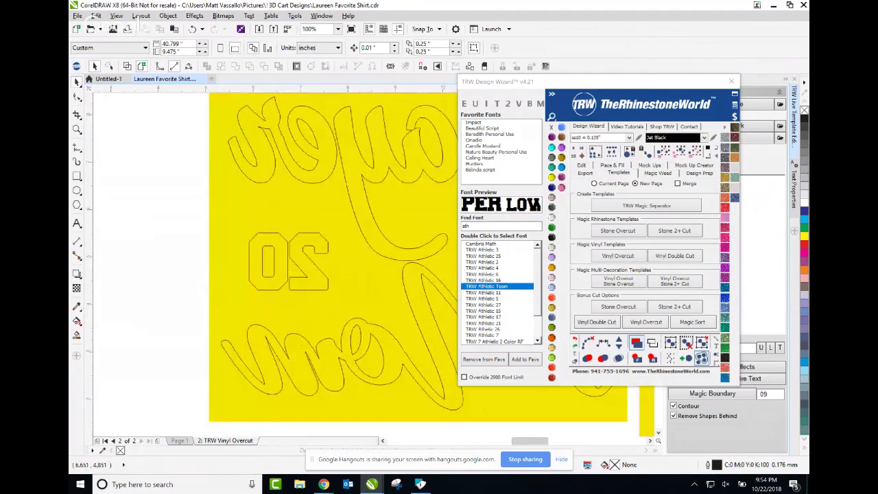
drag(197, 178, 361, 324)
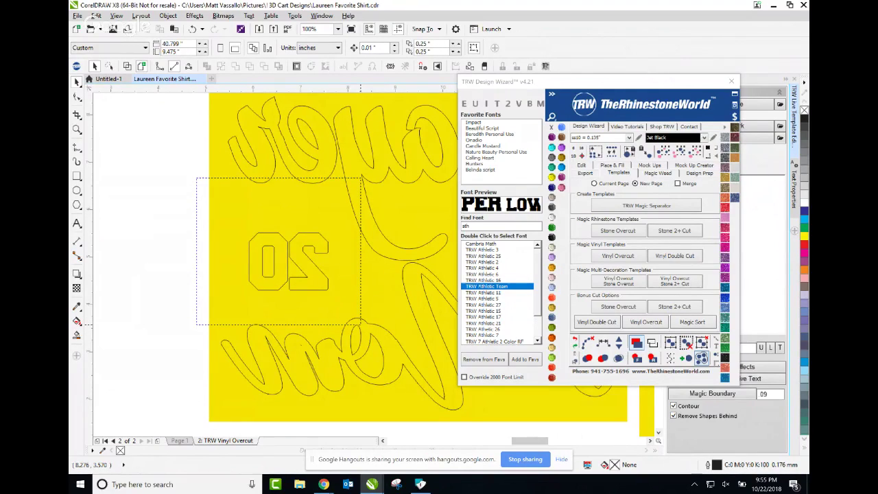
drag(362, 323, 354, 326)
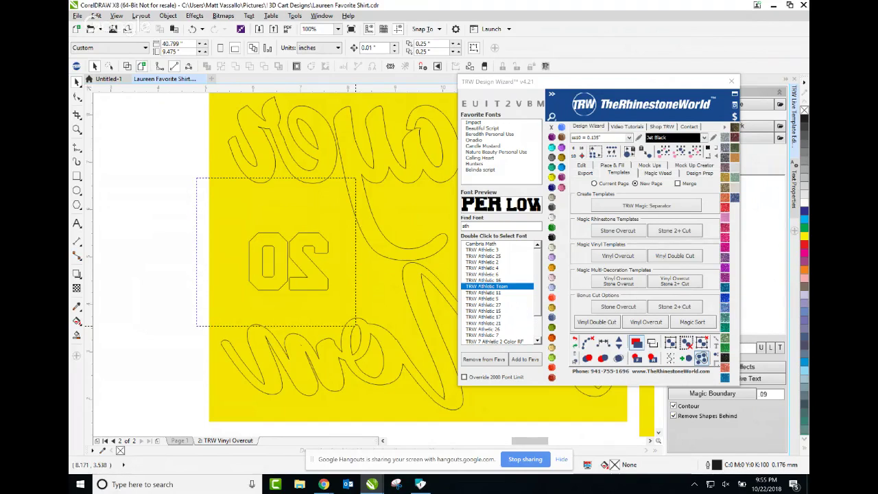
drag(355, 326, 347, 327)
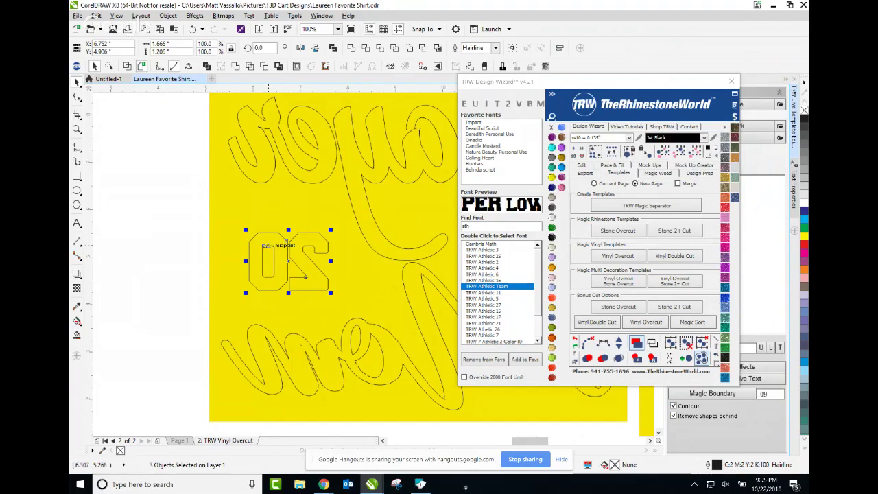
drag(124, 128, 213, 243)
drag(188, 196, 341, 303)
scroll(282, 283, down, 1)
scroll(282, 283, down, 2)
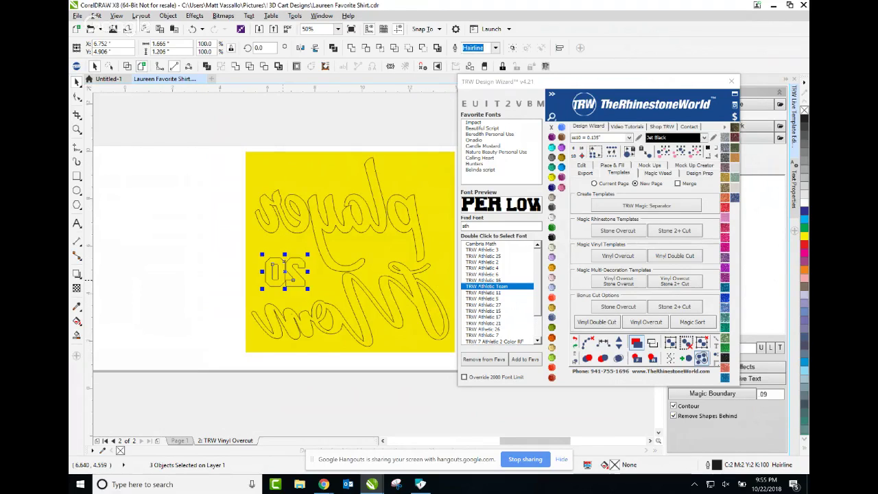
Examine the cut templates and the full-color design beside them on the TRW Vinyl Overcut page
scroll(283, 282, up, 3)
scroll(348, 256, down, 5)
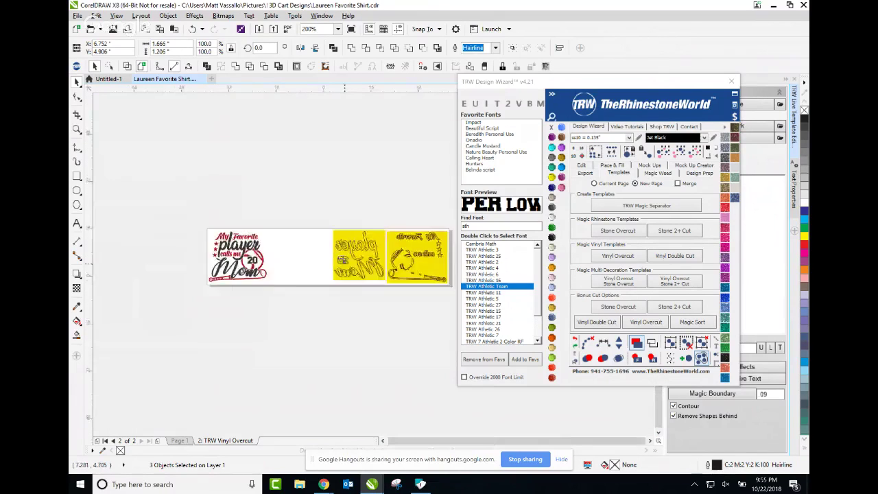
scroll(295, 251, up, 5)
scroll(391, 443, down, 2)
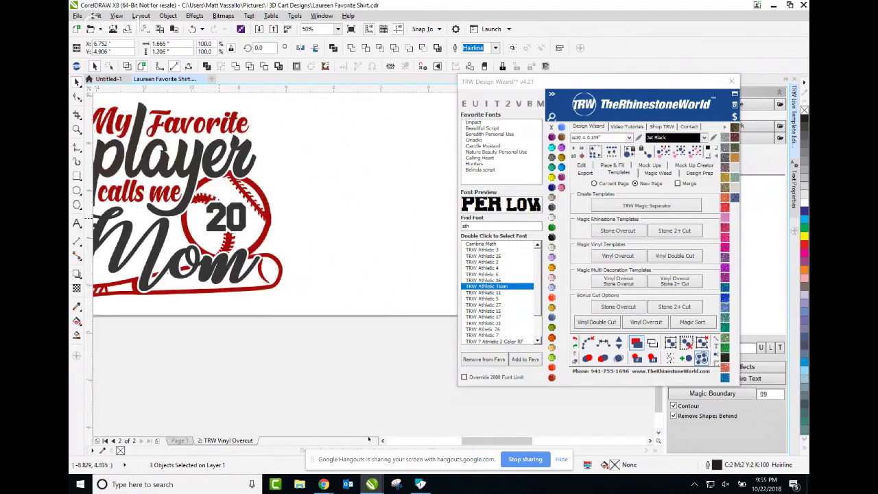
scroll(482, 436, left, 2)
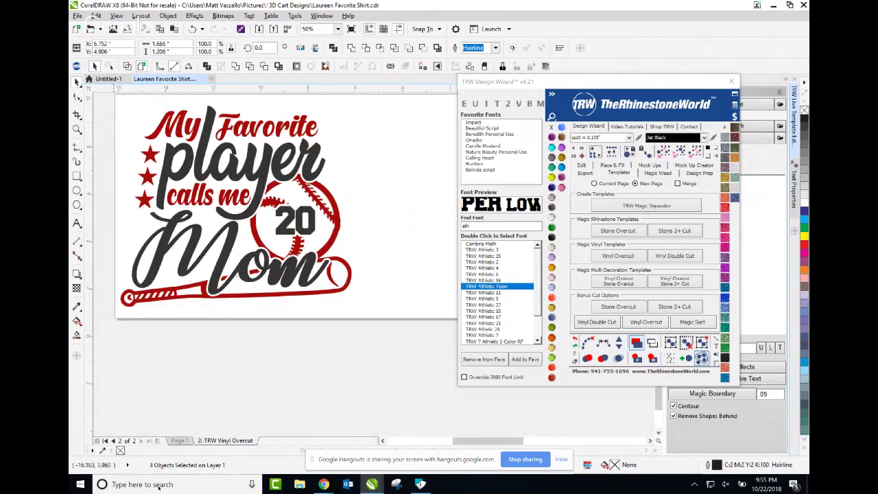
Return to Page 1 and examine the glitter design around the number 20 and baseball
click(179, 440)
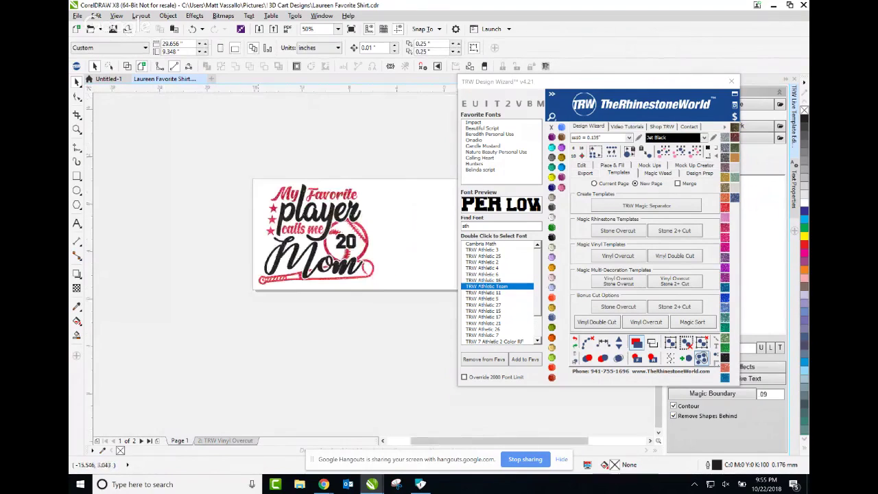
scroll(344, 231, up, 1)
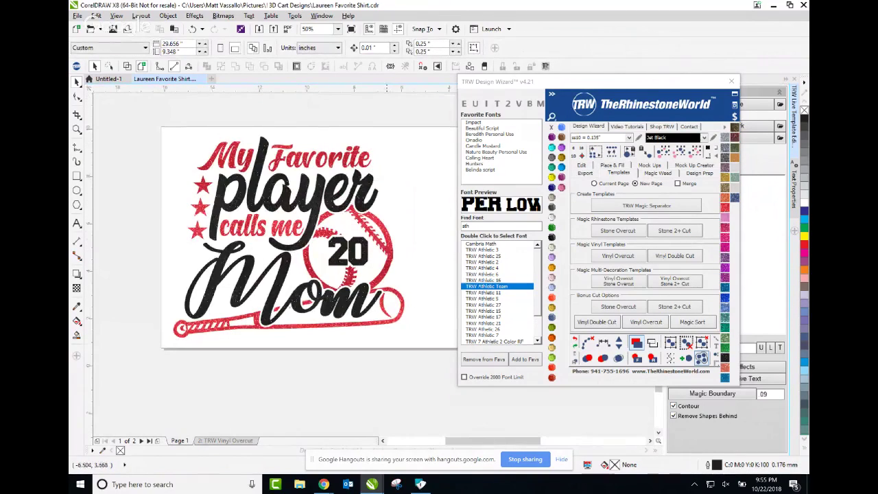
scroll(375, 260, up, 1)
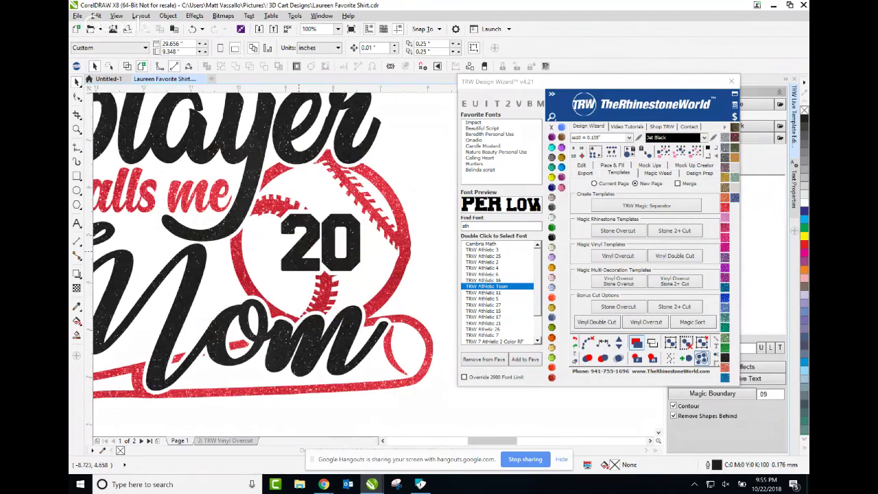
scroll(302, 235, down, 1)
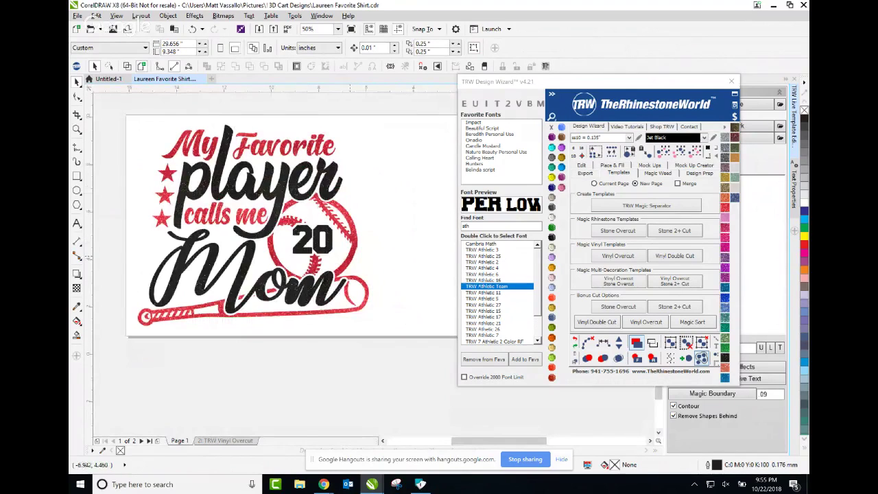
scroll(323, 247, up, 2)
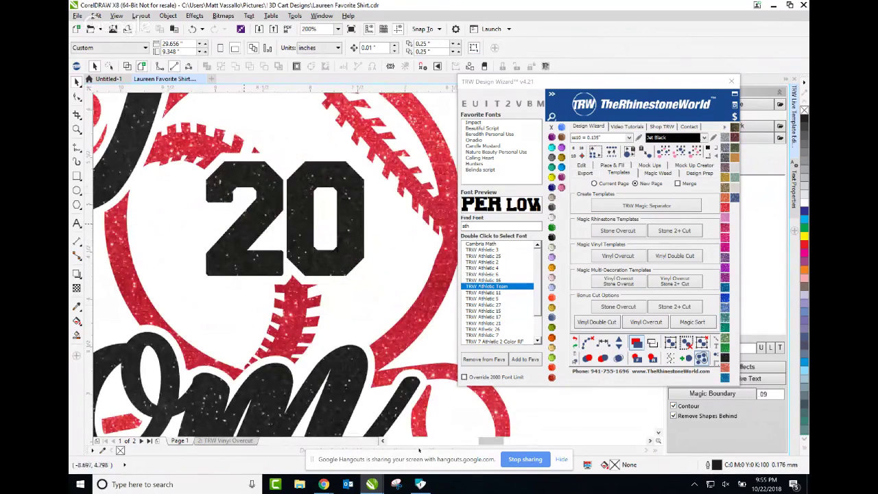
scroll(473, 427, down, 2)
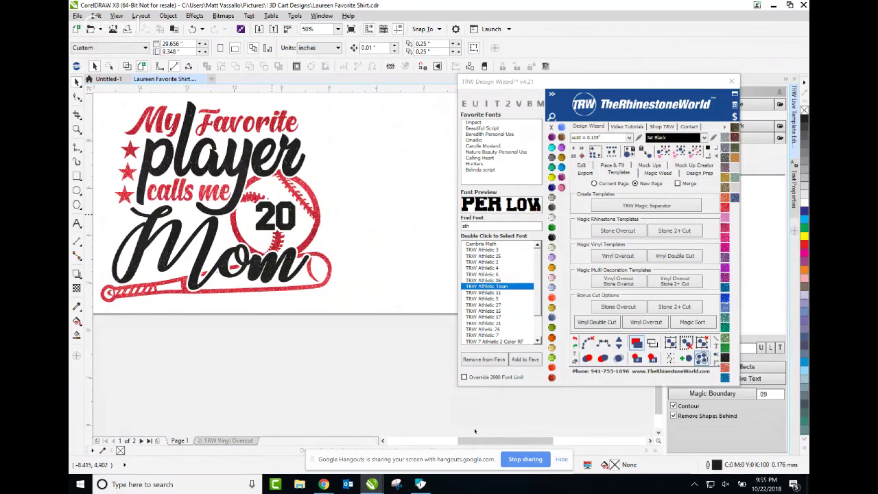
scroll(384, 203, down, 1)
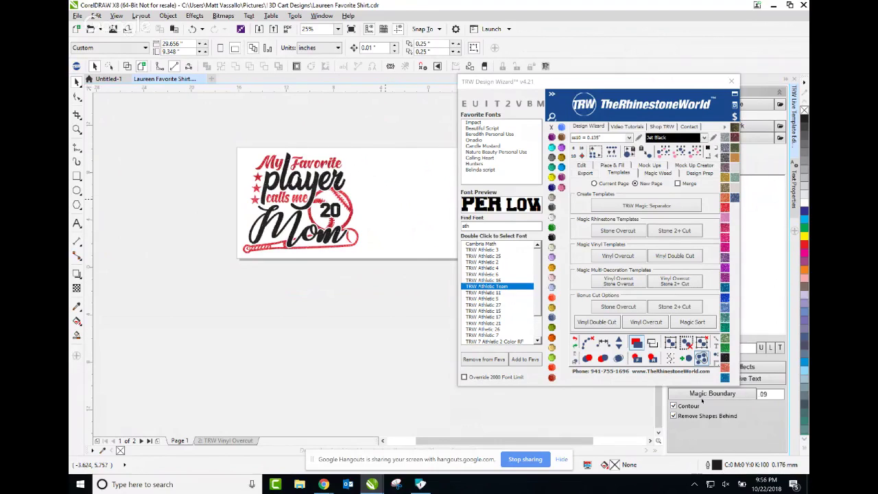
Select the complete glitter design and choose the Quick Product template type for a basic mockup
drag(381, 128, 230, 276)
scroll(312, 197, up, 1)
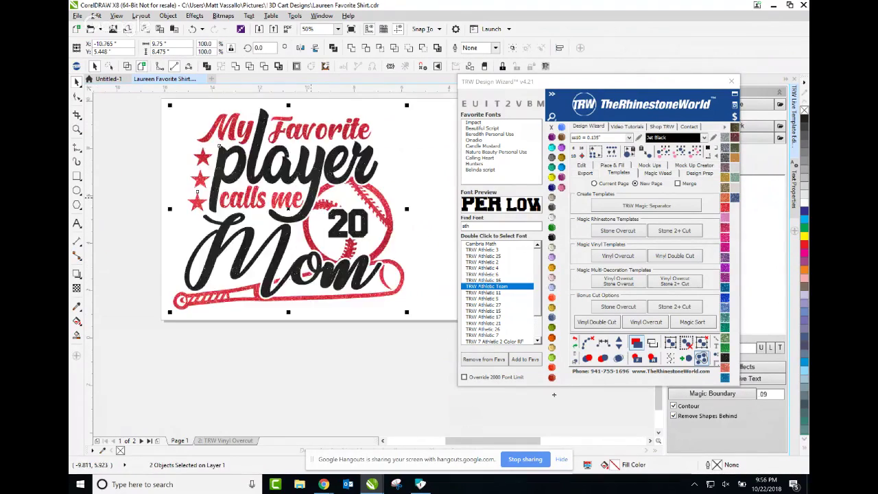
click(649, 166)
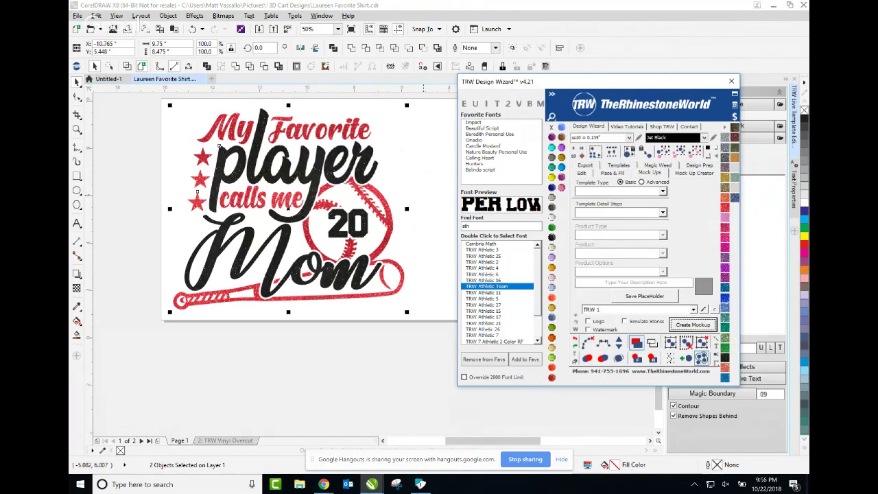
click(663, 191)
click(597, 206)
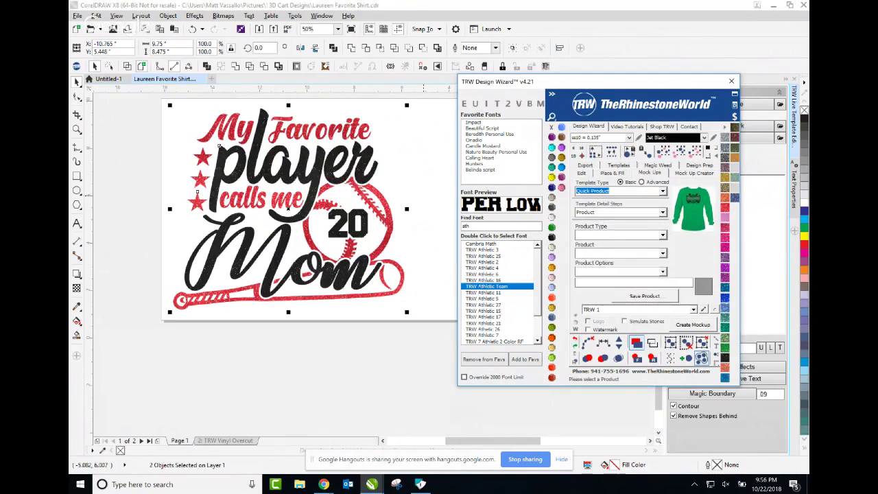
Choose the Womens Long Sleeve Shirt as the mockup product and save the product
click(663, 235)
click(595, 244)
click(662, 254)
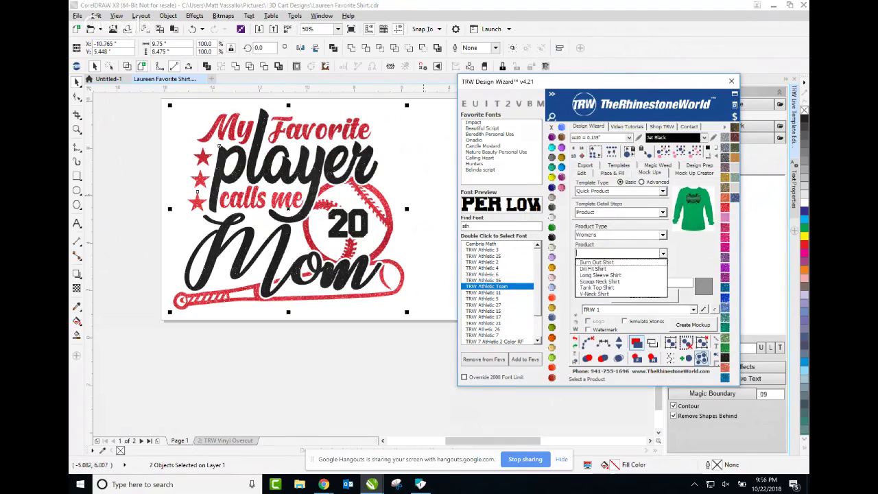
click(600, 274)
click(644, 295)
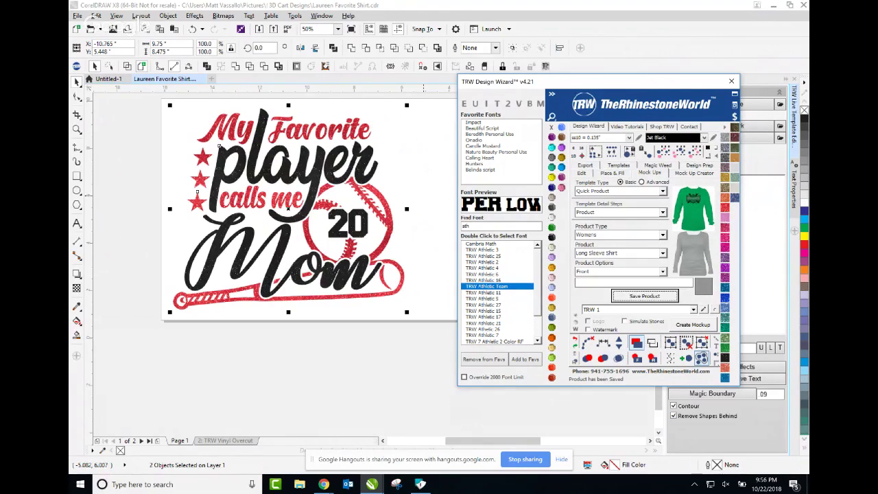
Switch the mockup's template detail step to Design and save the selected glitter artwork as its design
click(662, 213)
click(595, 226)
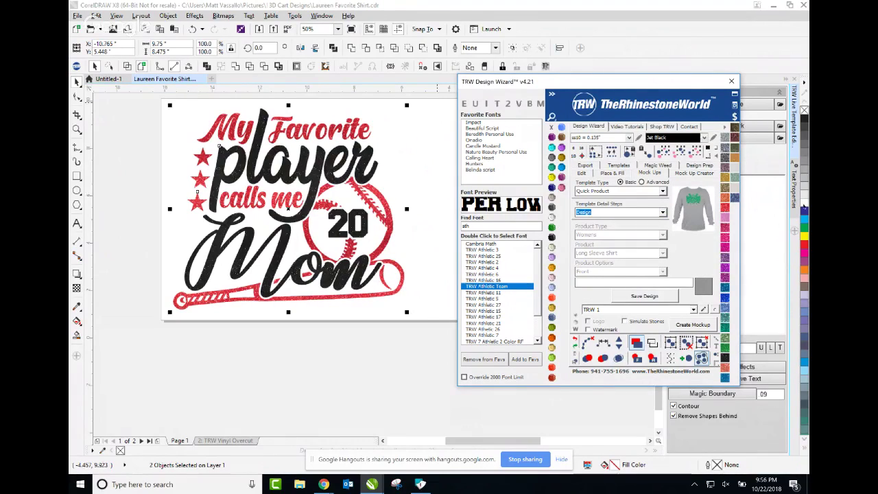
click(644, 296)
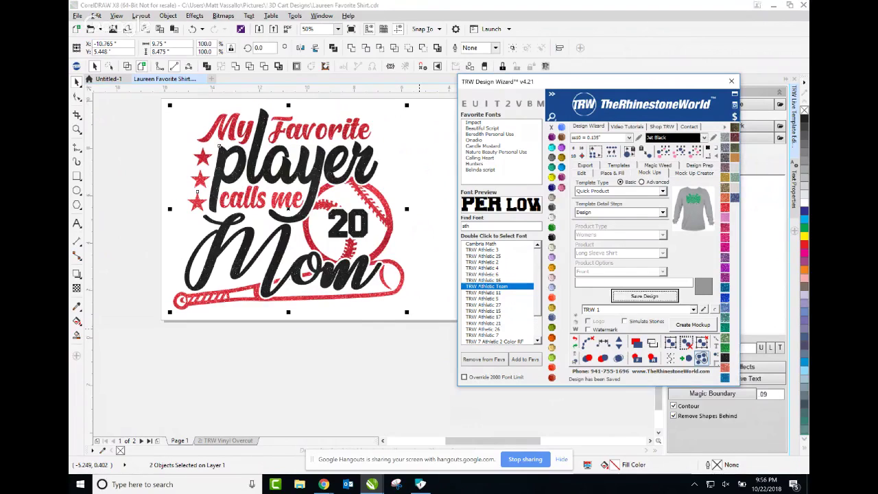
Create the long sleeve shirt mockup from the saved product and design, and return to Page 1
click(693, 325)
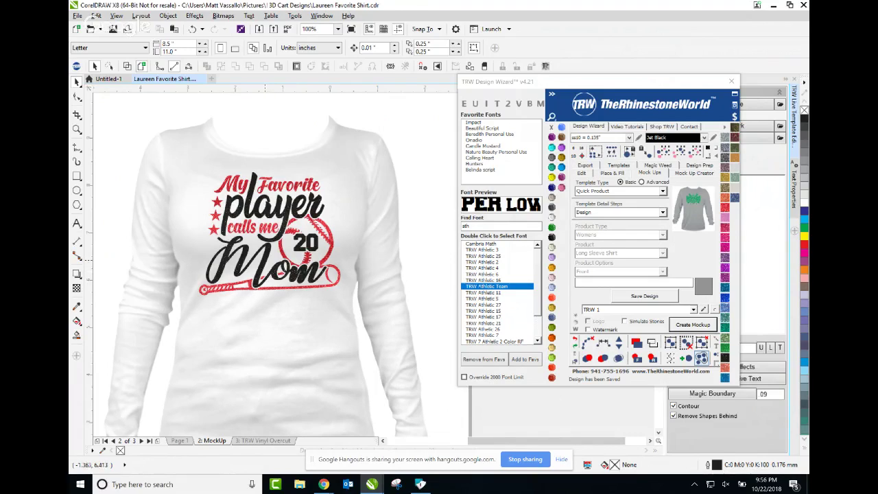
scroll(332, 212, down, 1)
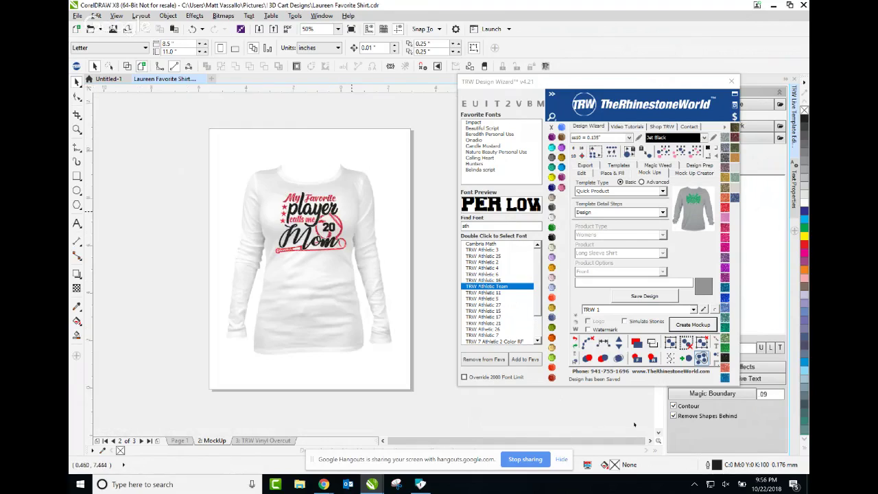
click(180, 441)
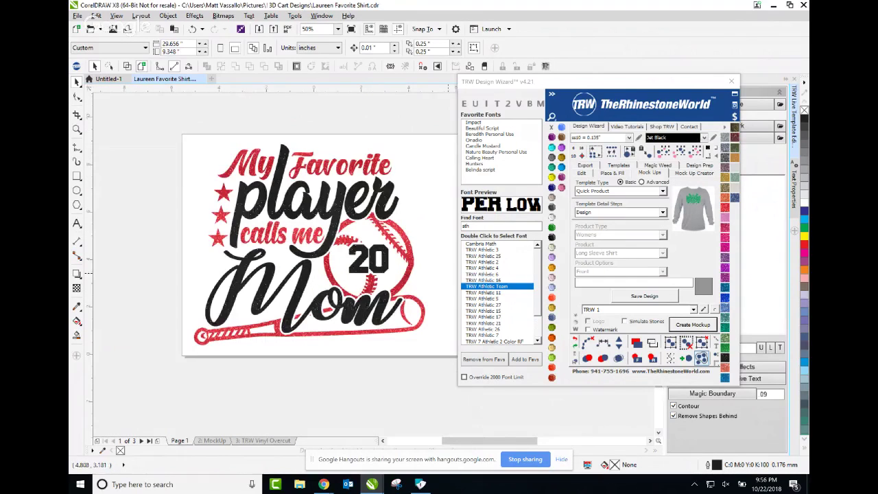
Switch the template detail step to Product, save the Womens Burn Out Shirt as the product, and create its mockup
click(663, 213)
click(591, 221)
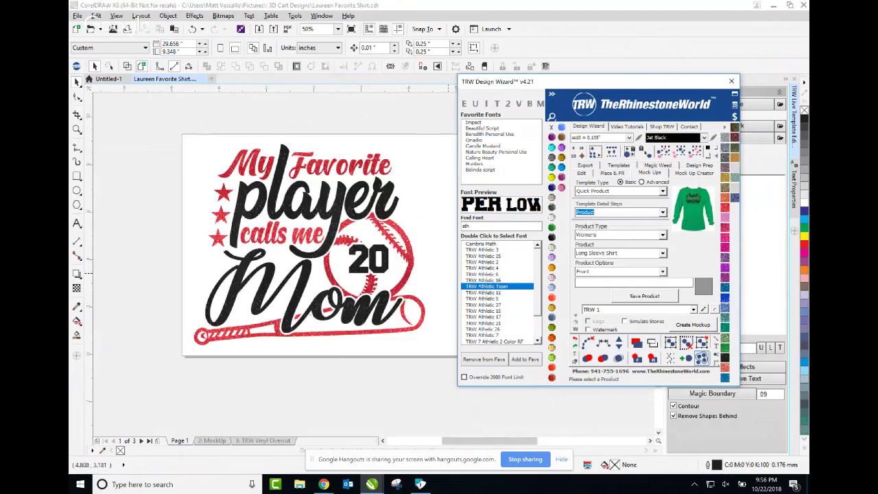
click(663, 235)
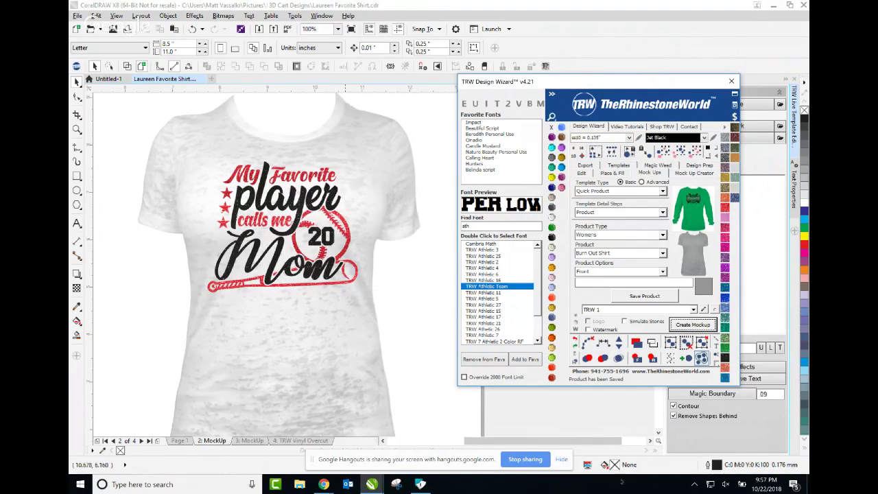
scroll(343, 256, down, 1)
scroll(334, 242, up, 1)
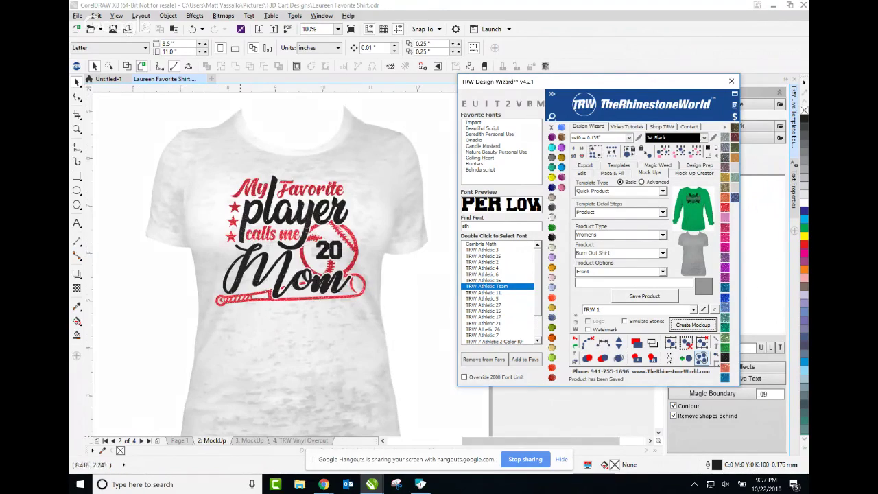
Scale the complete glitter design on Page 1 down to about 3.3 by 2.9 inches
click(179, 441)
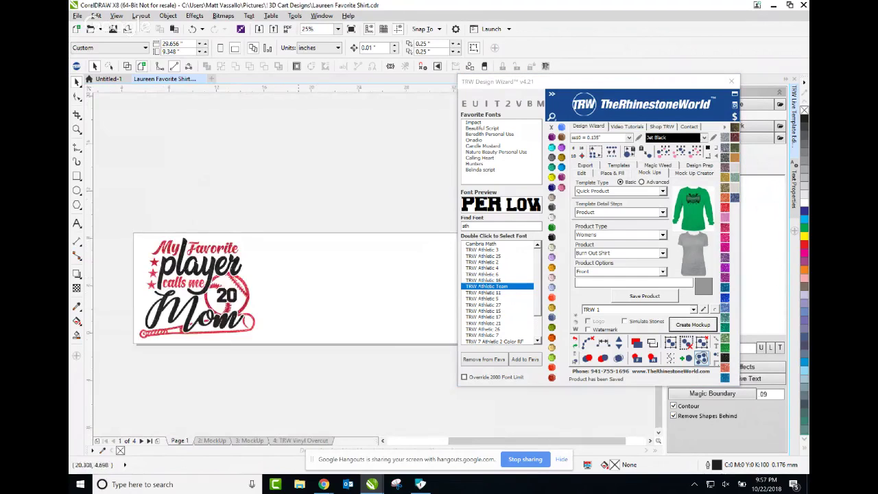
mouse_move(122, 210)
mouse_down()
mouse_move(295, 349)
mouse_move(308, 377)
mouse_up()
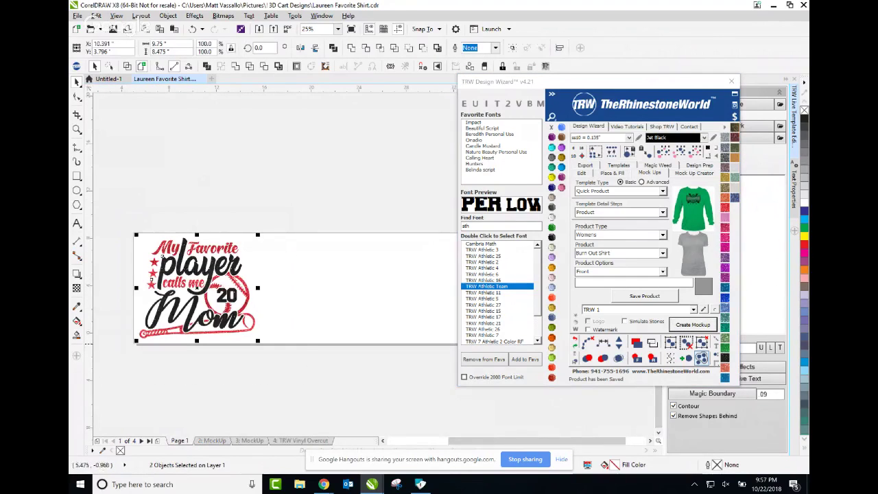
drag(135, 340, 217, 270)
scroll(219, 253, up, 2)
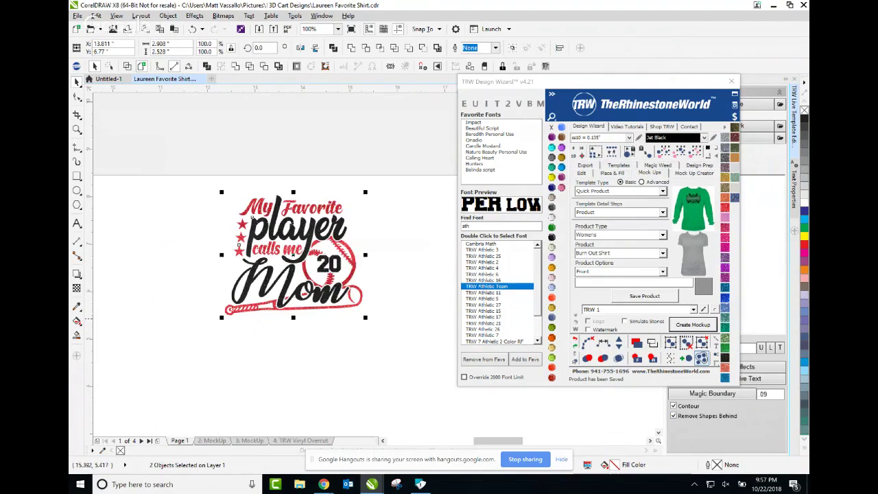
drag(365, 316, 385, 334)
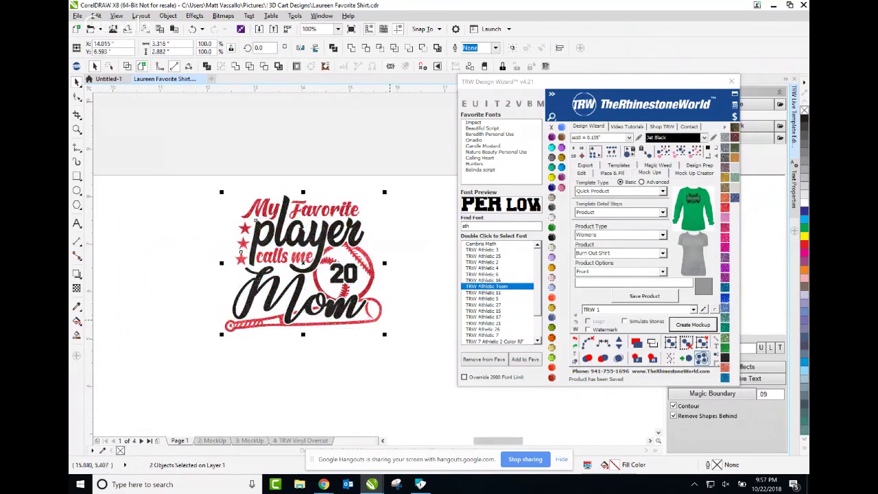
Choose the Custom product type with the RTIC Mug as the mockup product and save the product
click(663, 213)
click(662, 212)
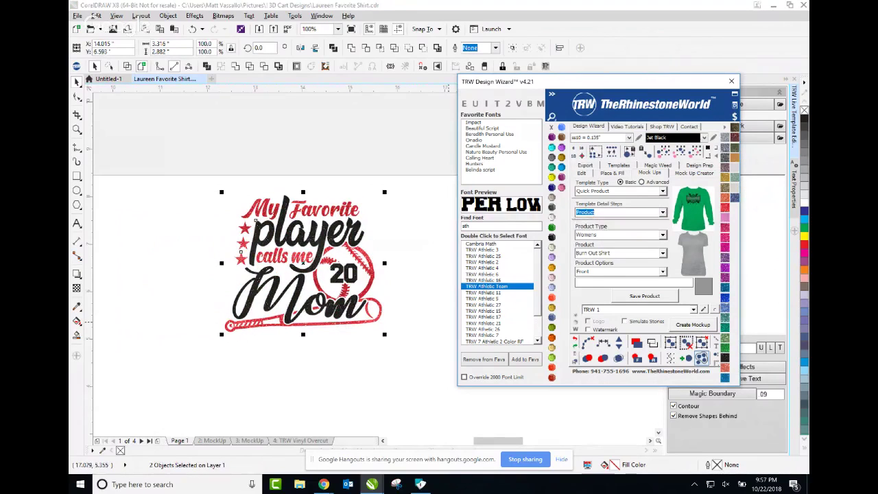
click(663, 236)
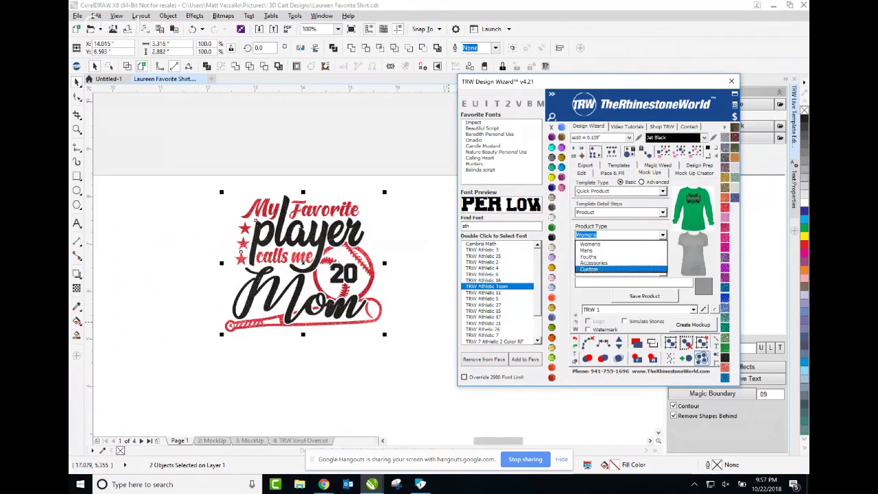
click(619, 270)
click(621, 253)
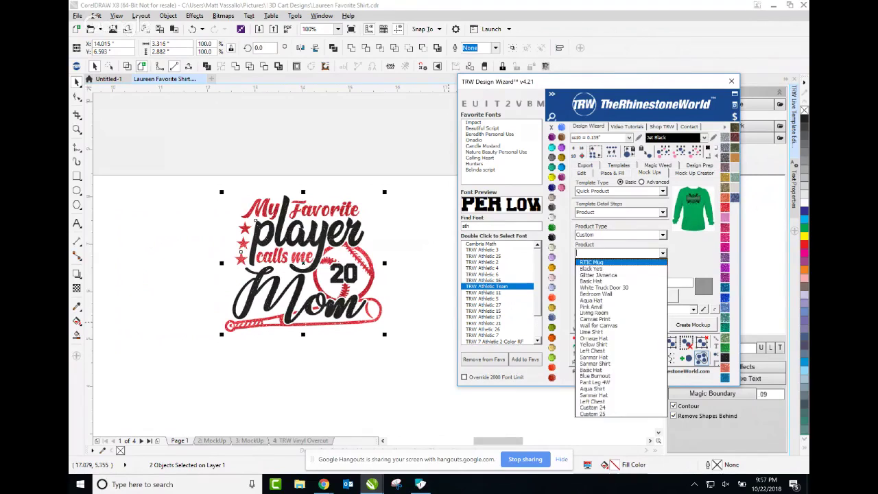
click(603, 266)
click(645, 296)
Save the scaled-down glitter artwork as the template's Design and create the RTIC Mug mockup
click(620, 212)
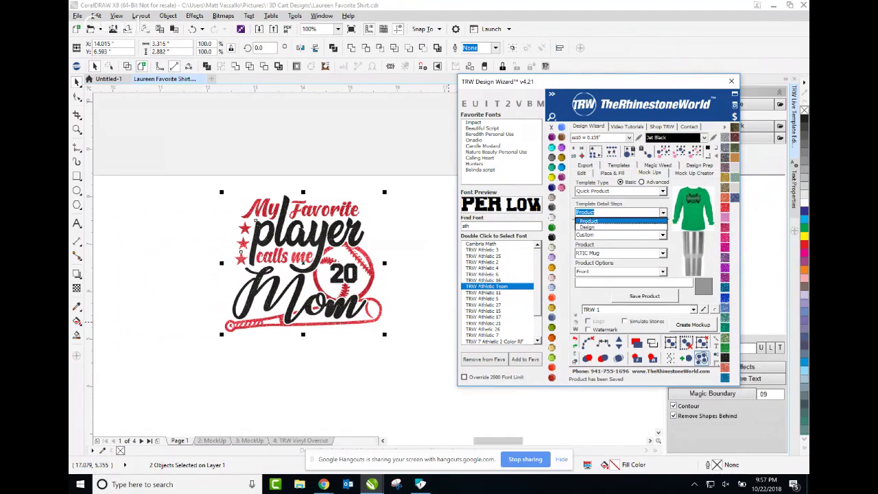
click(587, 227)
drag(423, 172, 121, 411)
click(644, 296)
click(693, 325)
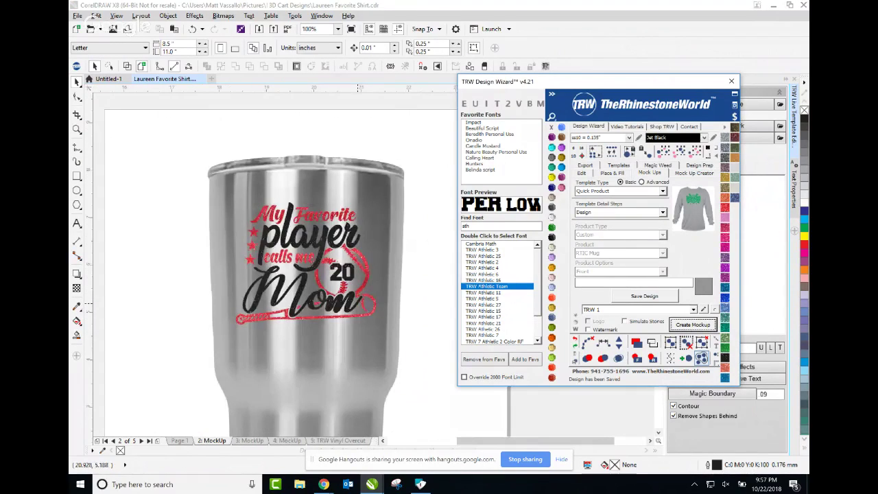
Recolor the whole design on the mug mockup solid black and check it on the full tumbler
scroll(334, 283, up, 1)
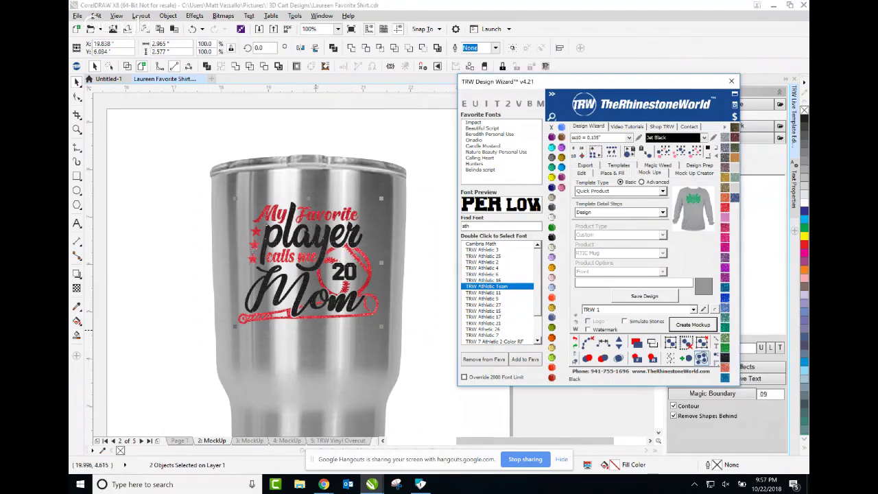
click(326, 333)
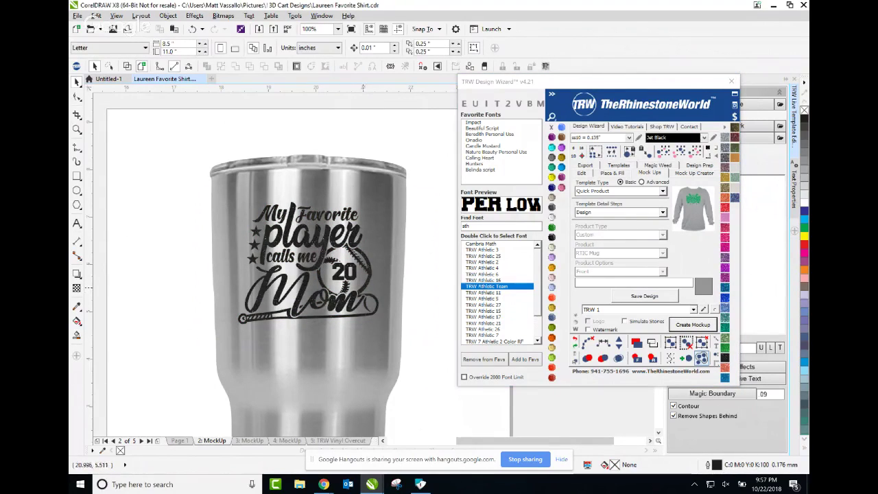
scroll(339, 288, up, 1)
scroll(338, 290, down, 4)
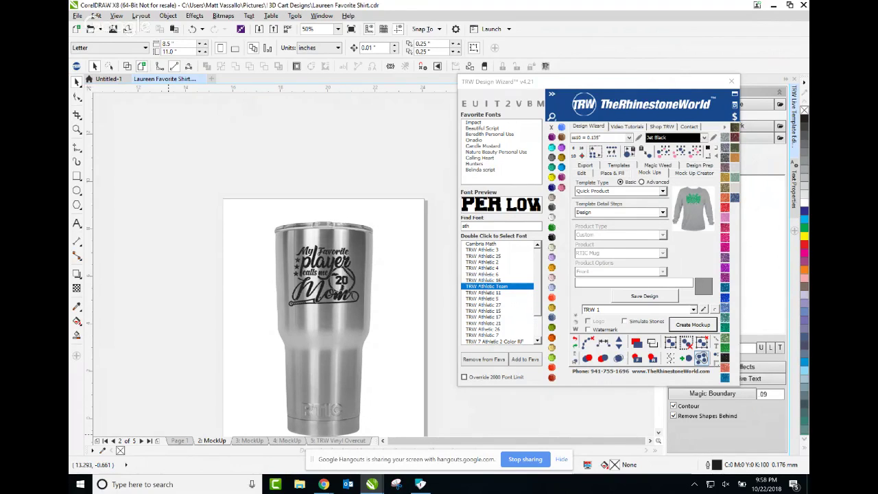
Undo the black recoloring, the mug mockup and the scaling of the design on Page 1
click(179, 440)
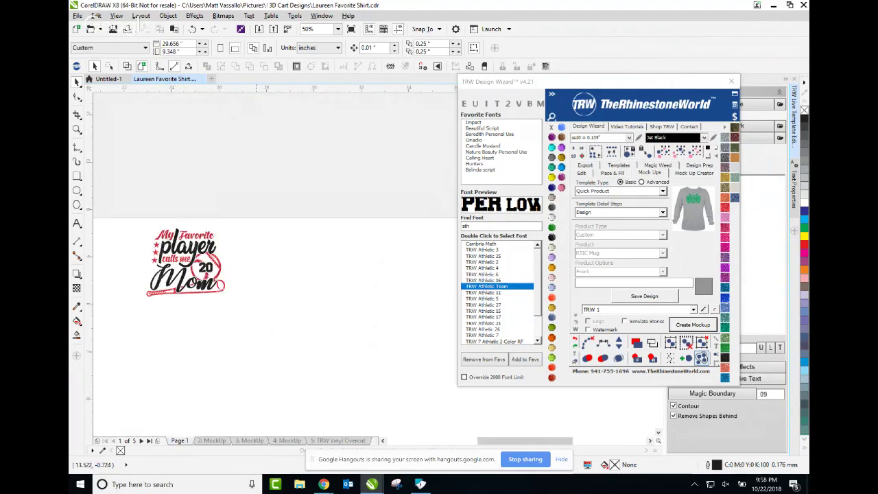
scroll(284, 272, down, 1)
scroll(235, 274, up, 2)
key(ctrl+z)
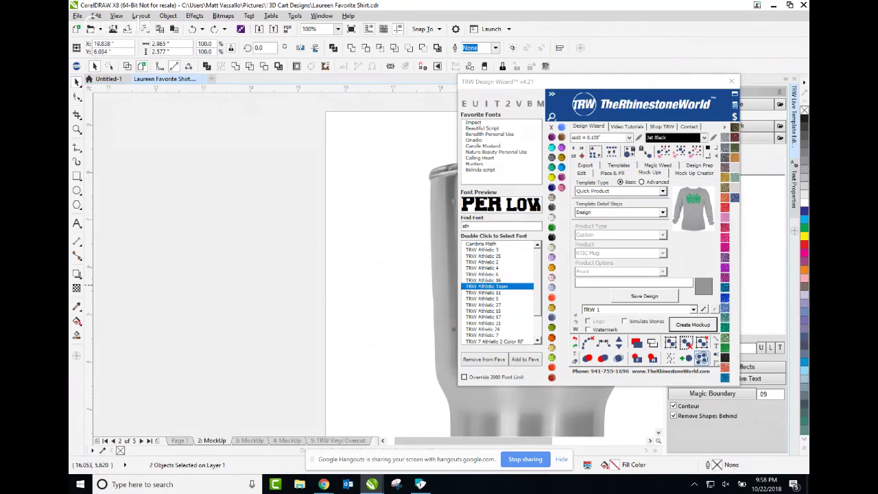
key(ctrl+z)
scroll(302, 287, down, 2)
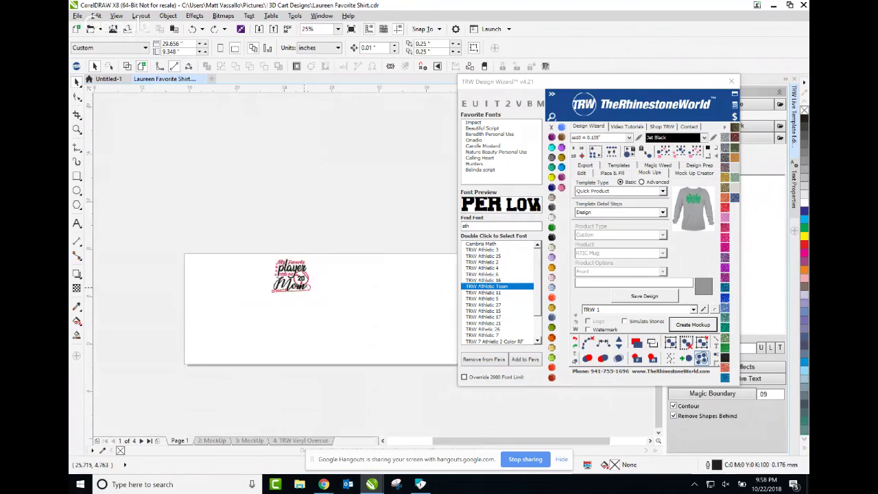
key(ctrl+z)
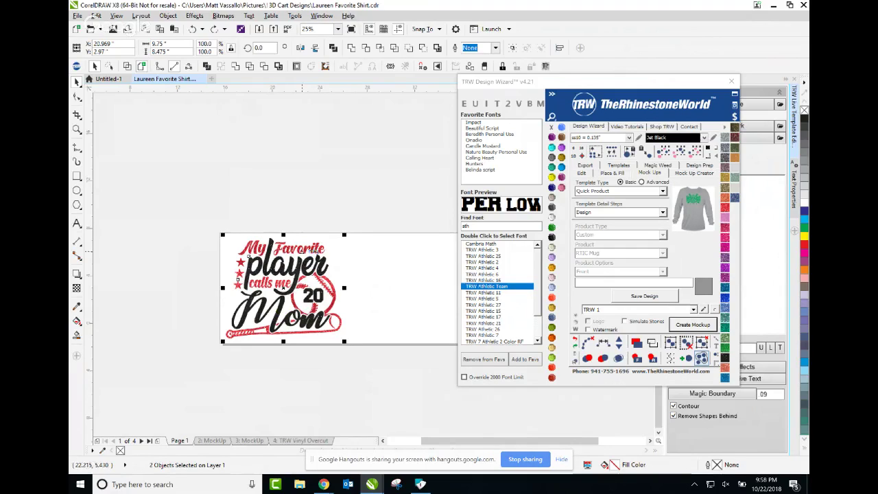
Select the complete glitter design on Page 1 and open the Price Breakdown Assistant with the Basic Single Shirt preset
drag(378, 199, 195, 367)
scroll(290, 328, up, 1)
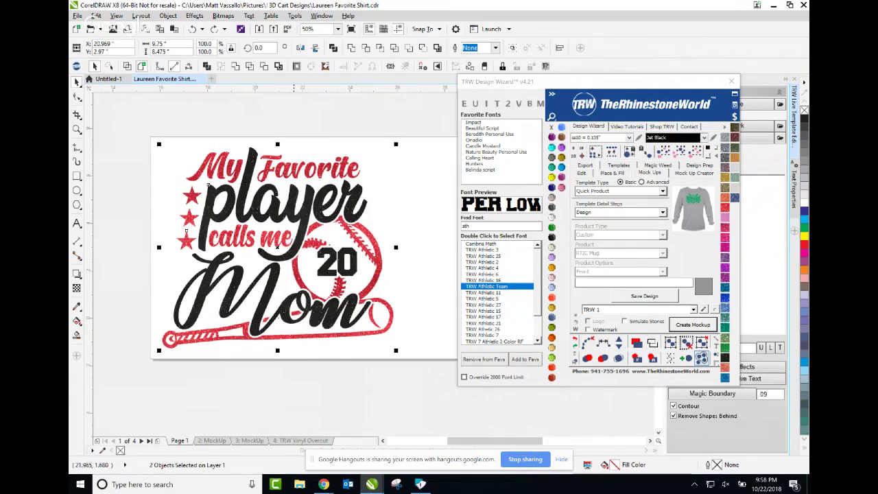
scroll(307, 282, down, 1)
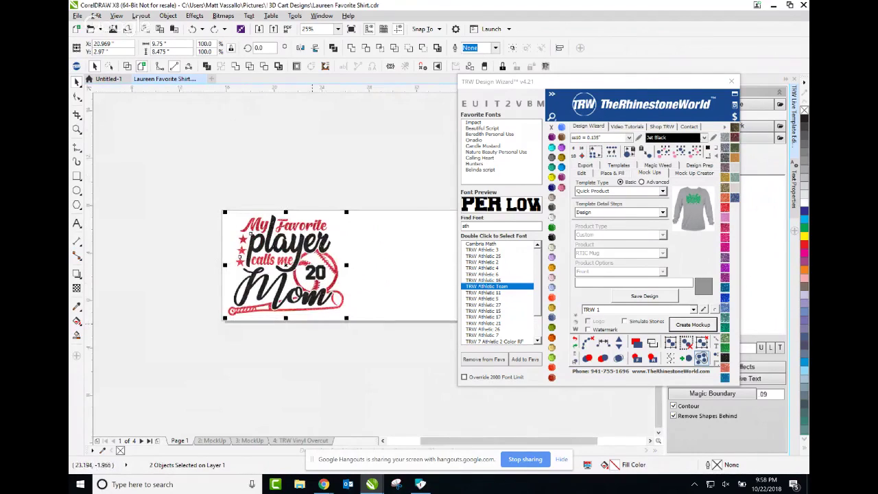
scroll(312, 270, up, 1)
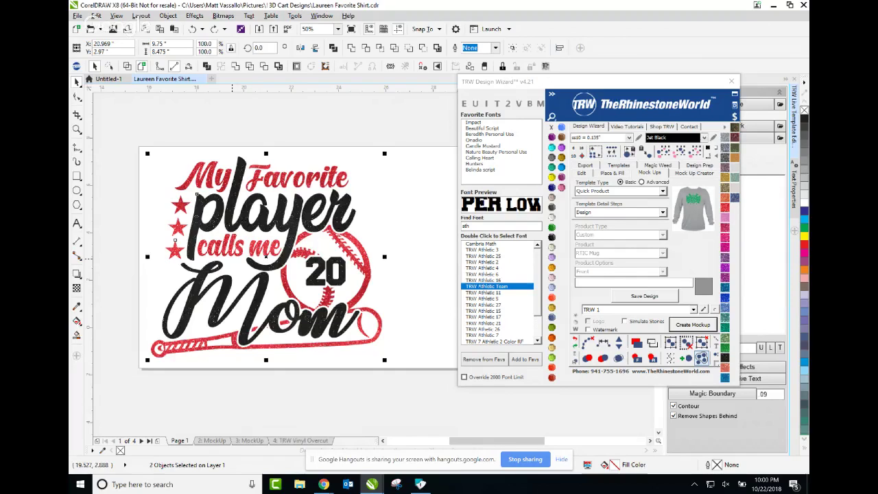
click(136, 386)
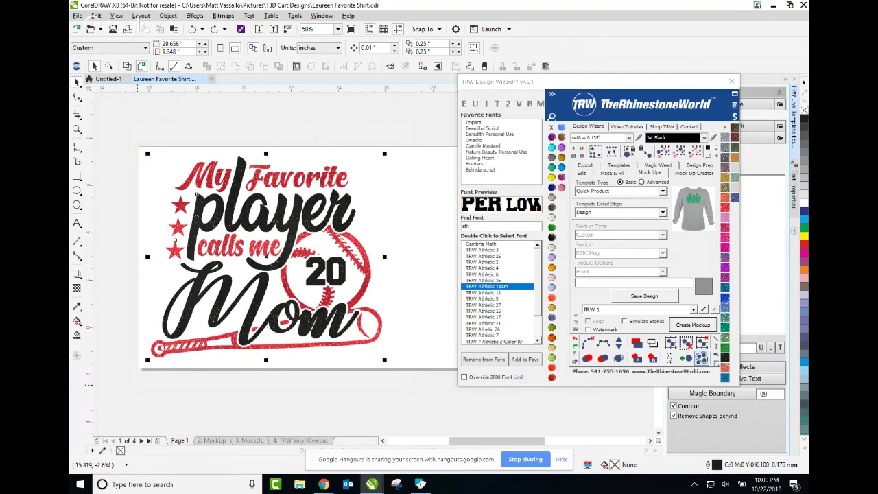
key(ctrl+a)
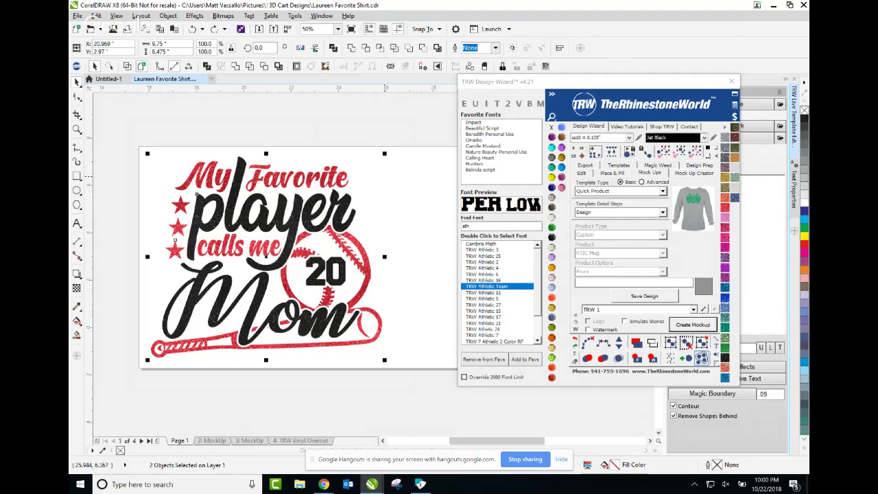
click(734, 116)
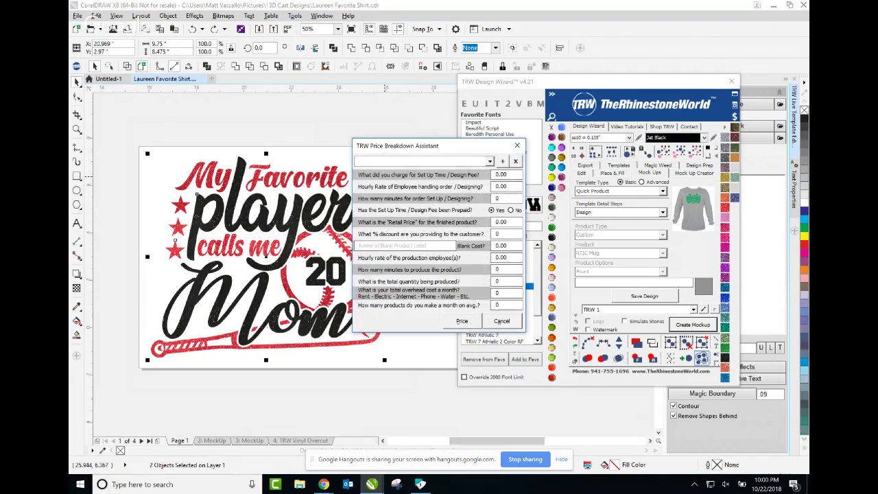
drag(481, 142, 410, 122)
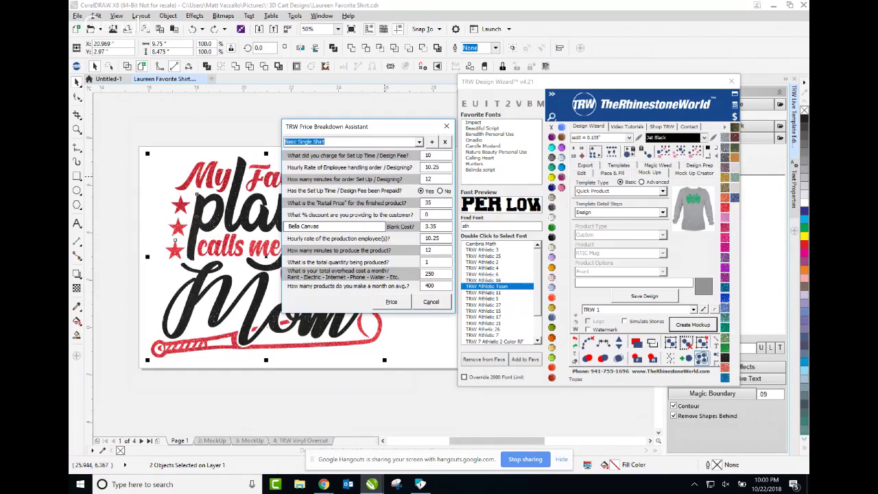
Set the set-up/design fee, the design employee's hourly rate and the order set-up minutes all to 0
key(Tab)
text(0)
key(Tab)
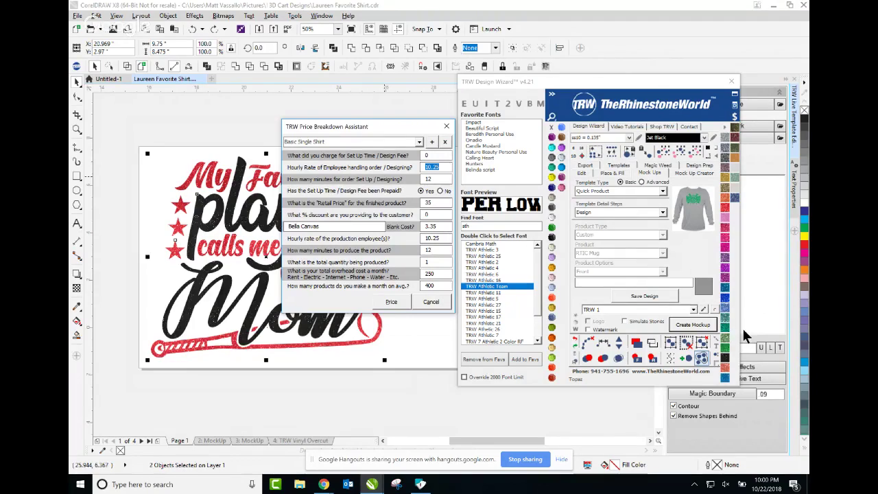
text(0)
key(shift+Tab)
text(10.25)
drag(442, 167, 400, 168)
text(0)
key(Tab)
text(0)
Set the finished product's retail price to 25 and the customer discount to 10%
key(Tab)
text(27)
key(BackSpace)
text(5)
key(Tab)
text(10)
key(Tab)
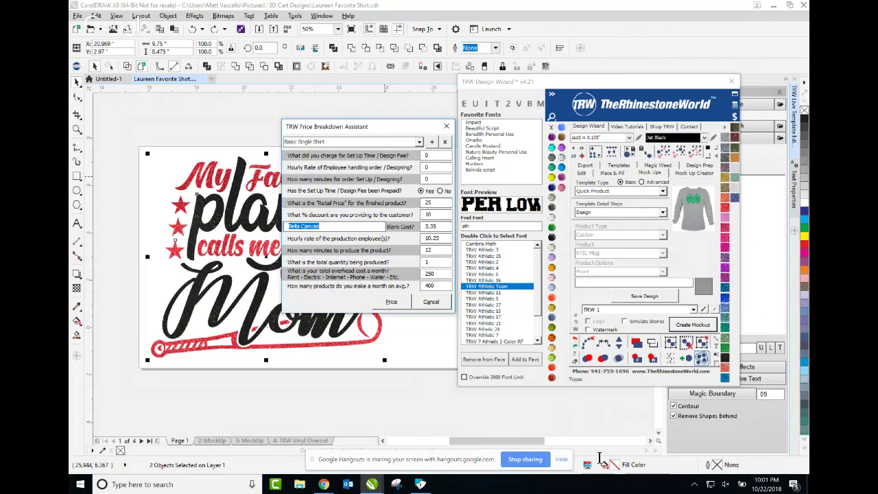
Review the blank product and production rate fields, and set the minutes to produce the product to 10
key(Tab)
key(Tab)
click(433, 250)
key(shift+Tab)
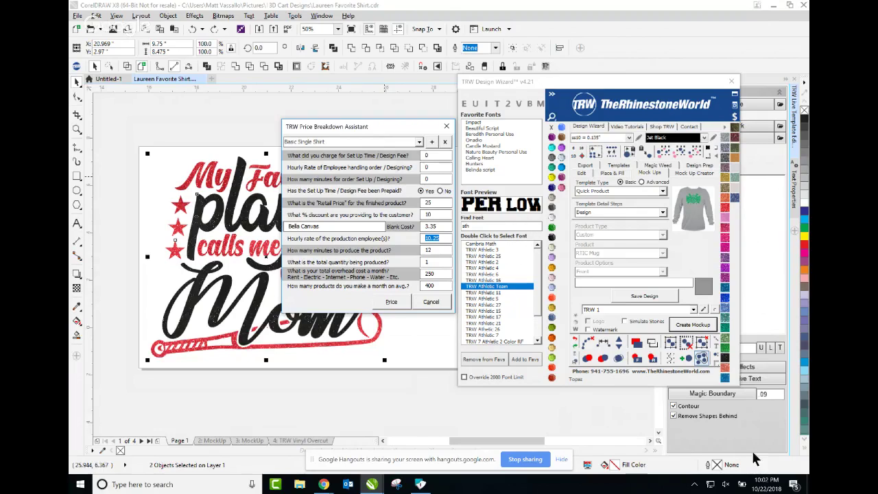
drag(322, 226, 283, 225)
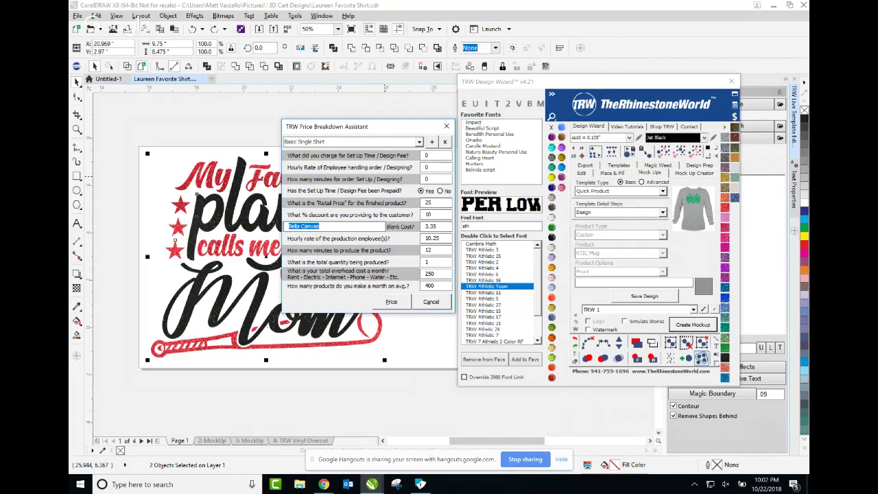
click(433, 250)
drag(432, 250, 424, 250)
text(10)
Set the total quantity to 20 and the average products made a month to 300, and generate the pricing
text(20)
key(Tab)
key(Tab)
text(300)
key(Return)
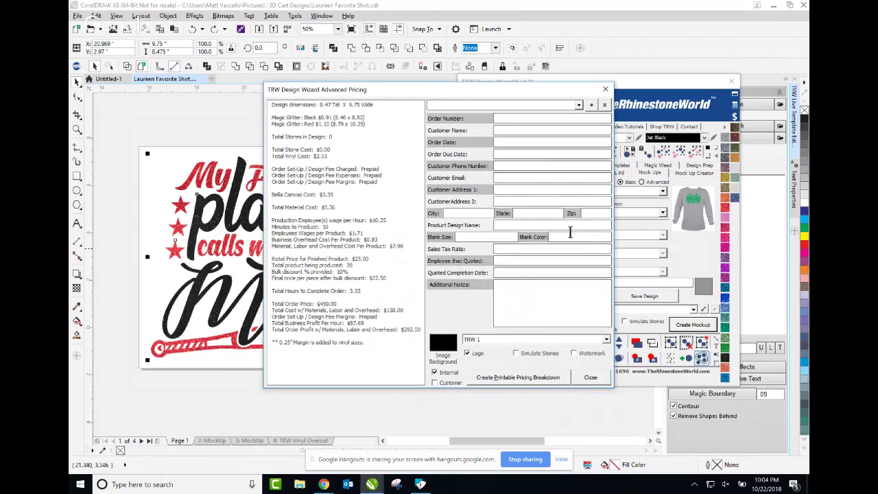
Examine the vinyl, material, labor and overhead costs per product in the Advanced Pricing breakdown
double_click(327, 118)
key(Tab)
key(Tab)
key(Tab)
key(Tab)
key(Tab)
key(shift+Left)
key(shift+Left)
key(shift+Left)
key(shift+Left)
key(shift+Left)
key(shift+Left)
key(shift+Left)
click(391, 245)
key(shift+Left)
key(shift+Left)
key(shift+Left)
key(shift+Left)
key(shift+Left)
Examine the discounted piece price, hours to complete, total order price, costs and profit in the breakdown
drag(369, 258, 371, 278)
double_click(355, 291)
drag(337, 303, 318, 303)
drag(403, 309, 386, 310)
double_click(412, 329)
drag(365, 323, 350, 323)
Load the Basic 1 preset to fill in the customer and order details in Advanced Pricing
click(579, 105)
click(579, 104)
click(579, 105)
click(505, 114)
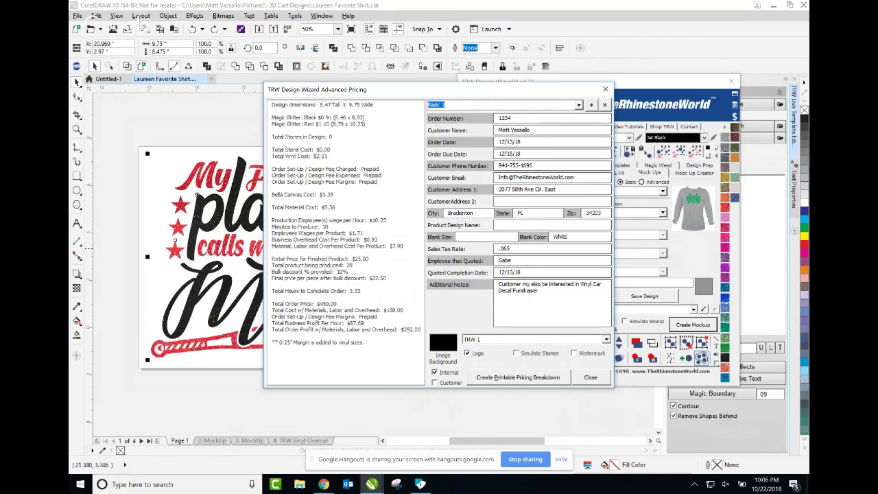
Set the image background color of the pricing breakdown to white (#FFFFFF)
click(443, 342)
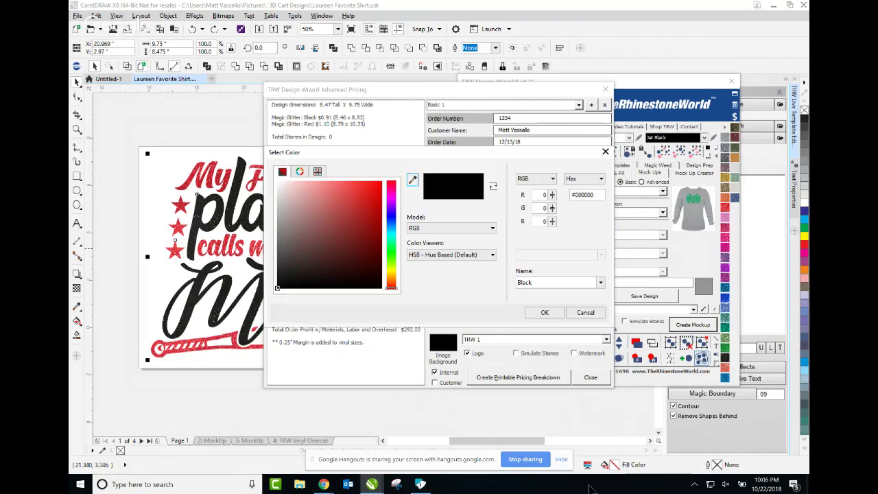
click(285, 182)
drag(284, 184, 277, 181)
click(545, 312)
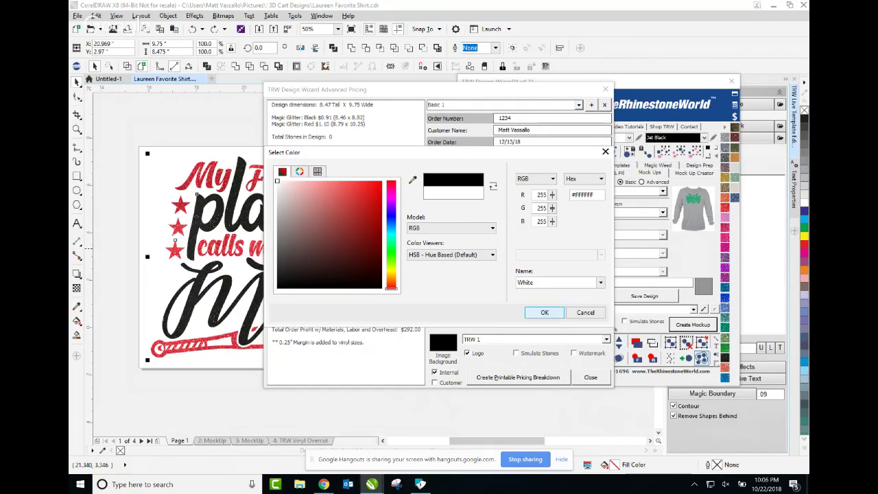
Include the Customer version alongside the Internal one and create the printable pricing breakdown
click(434, 382)
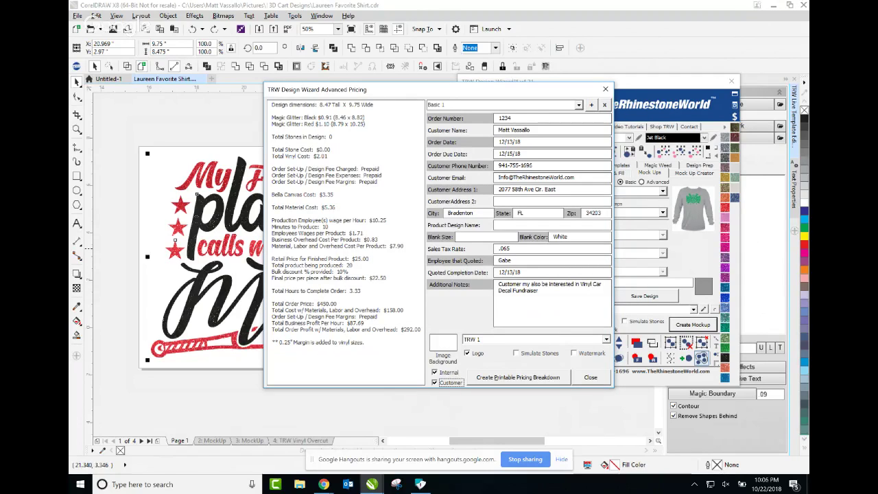
key(Tab)
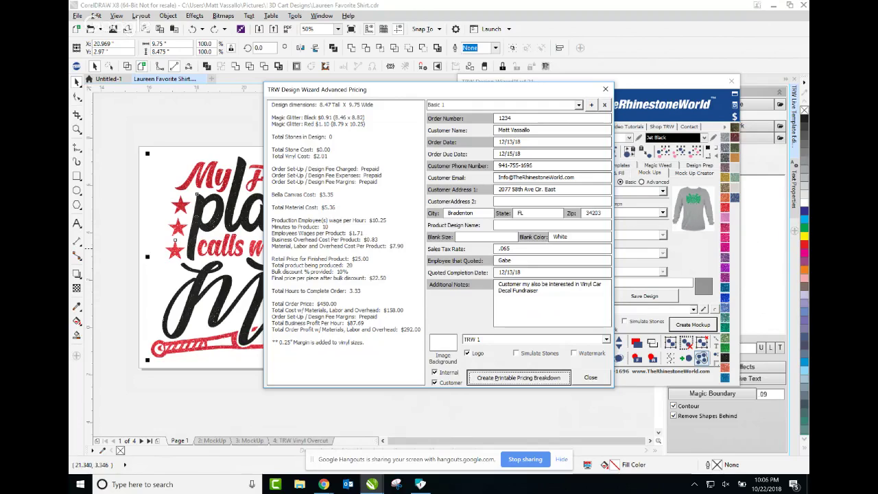
key(Return)
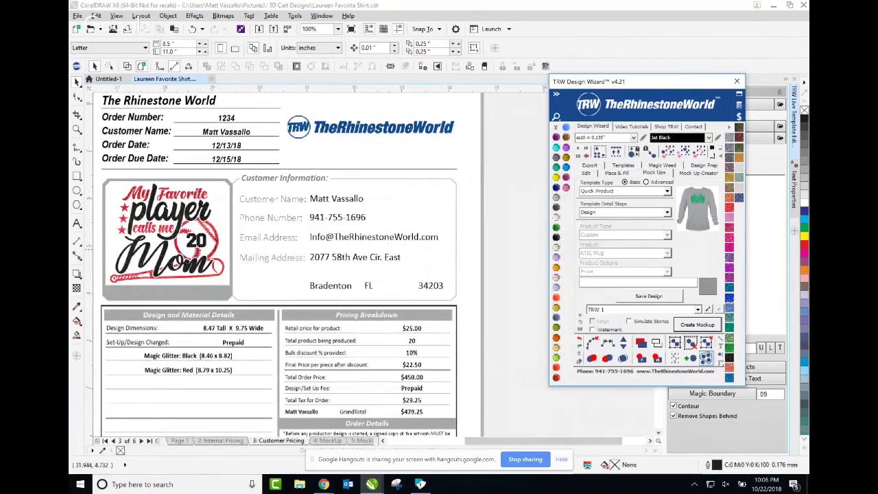
Examine the customer information, material details, pricing breakdown, order details and signature area on the Customer Pricing page
scroll(351, 238, down, 1)
scroll(290, 300, up, 1)
scroll(278, 321, up, 1)
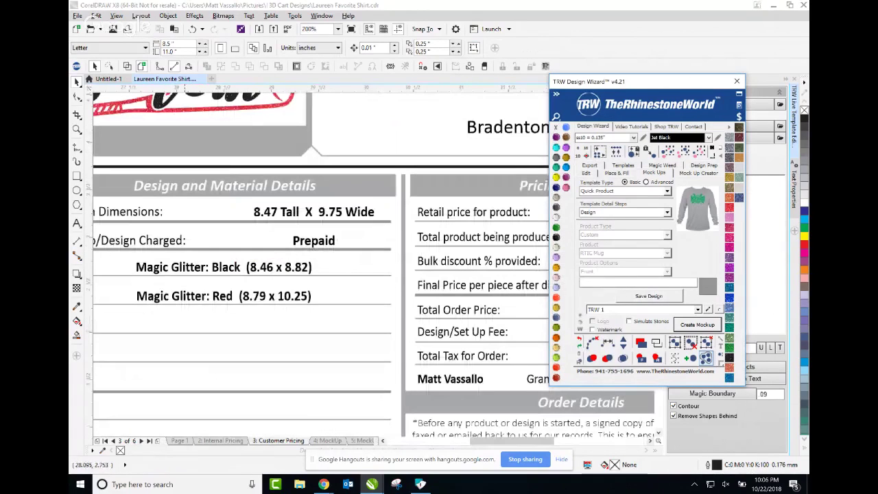
scroll(177, 212, down, 1)
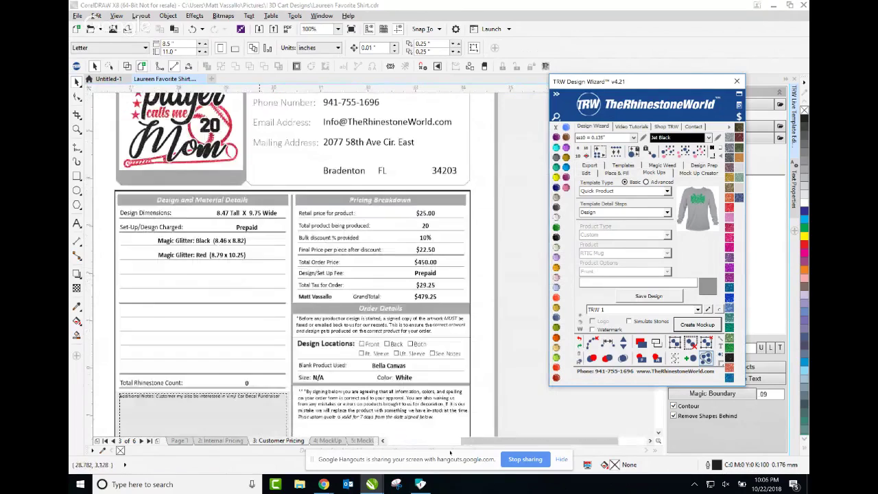
scroll(439, 243, up, 1)
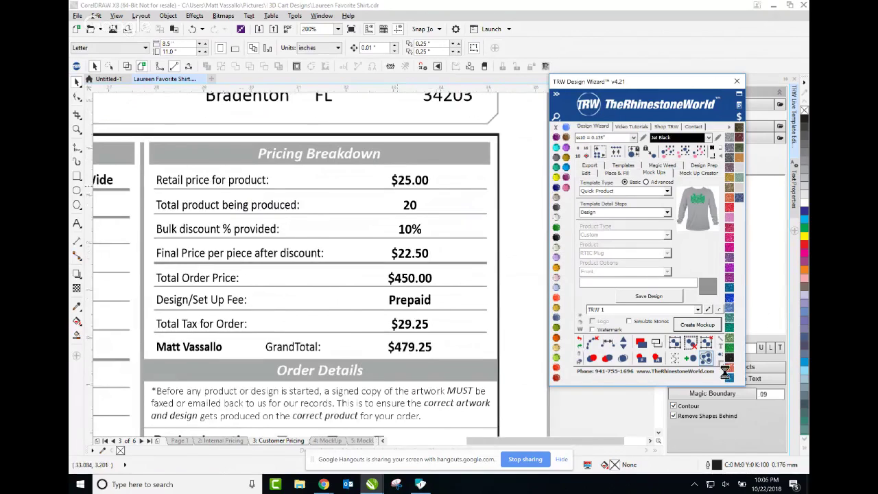
scroll(397, 185, down, 2)
scroll(397, 281, down, 1)
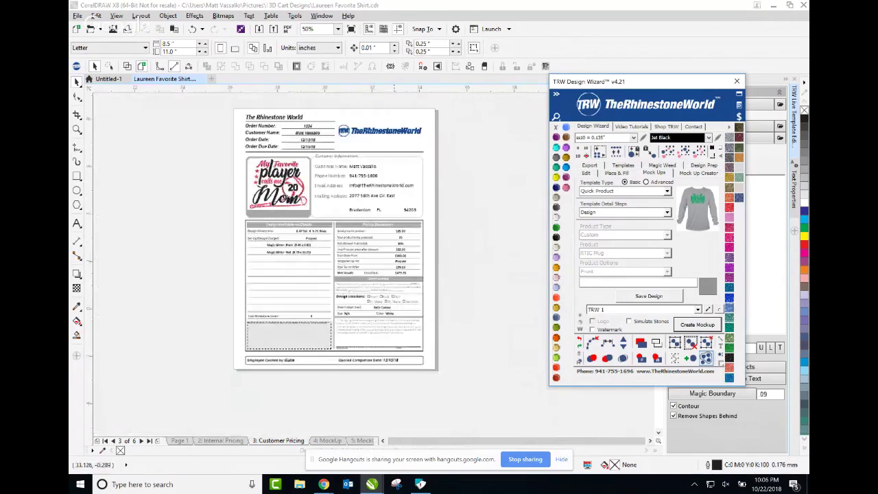
scroll(388, 347, up, 1)
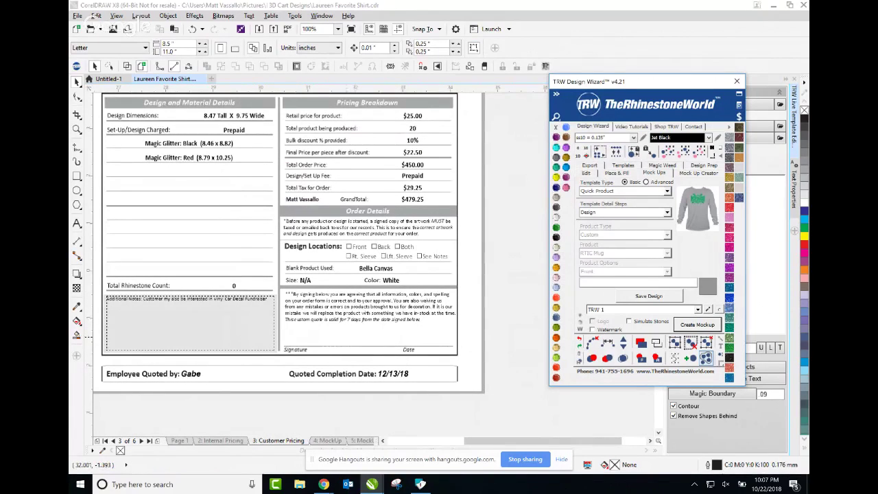
scroll(356, 336, down, 2)
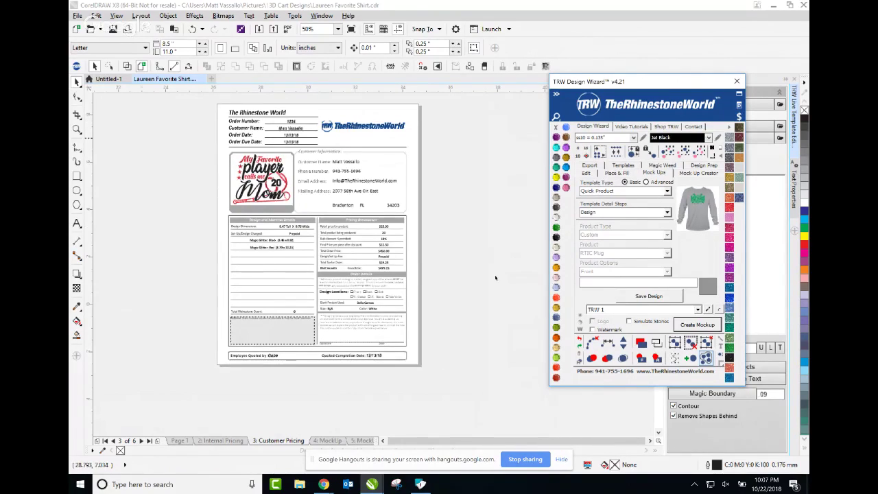
scroll(500, 274, up, 1)
scroll(503, 274, down, 1)
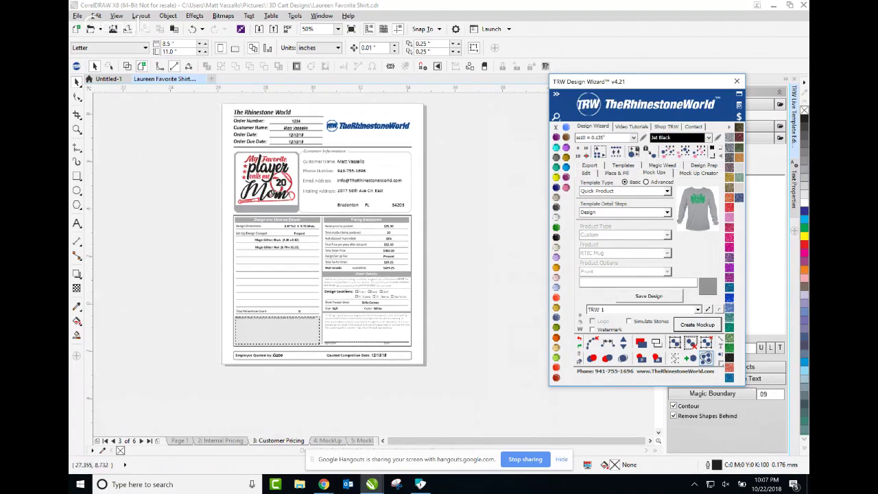
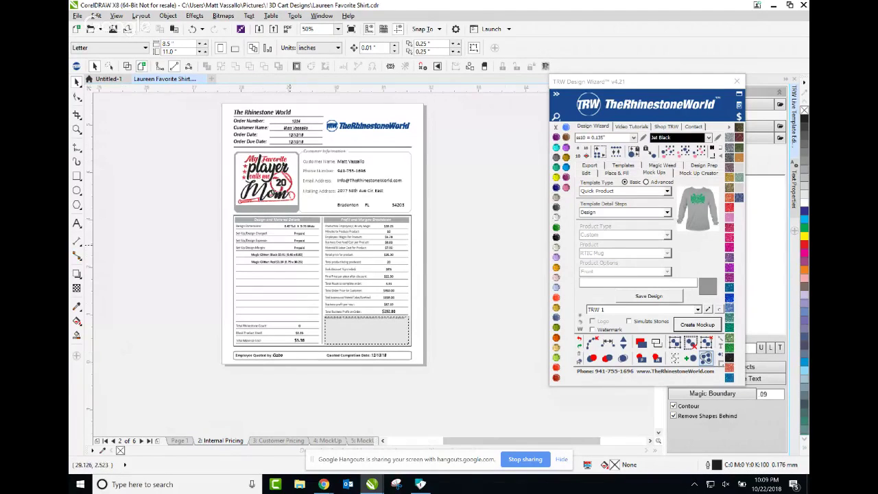
Examine the design and material details, profit and margins breakdown and additional notes on the Internal Pricing page
scroll(290, 245, up, 1)
scroll(257, 271, up, 1)
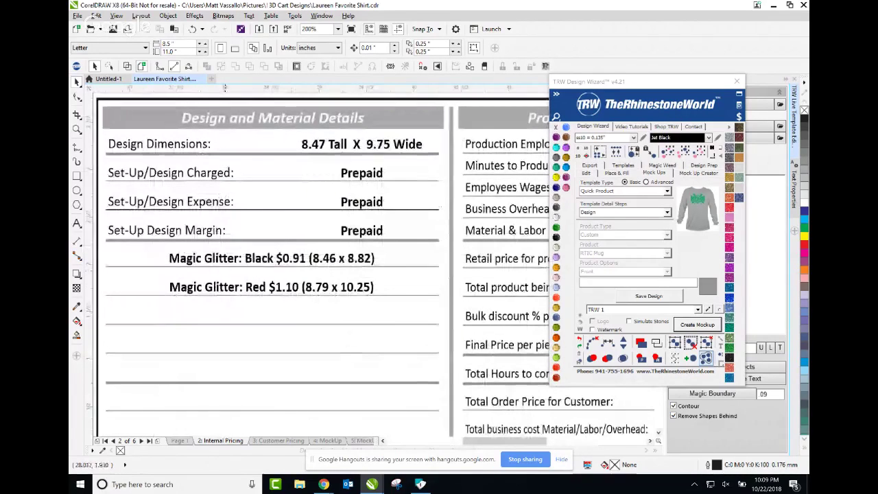
scroll(224, 269, down, 1)
scroll(486, 226, up, 1)
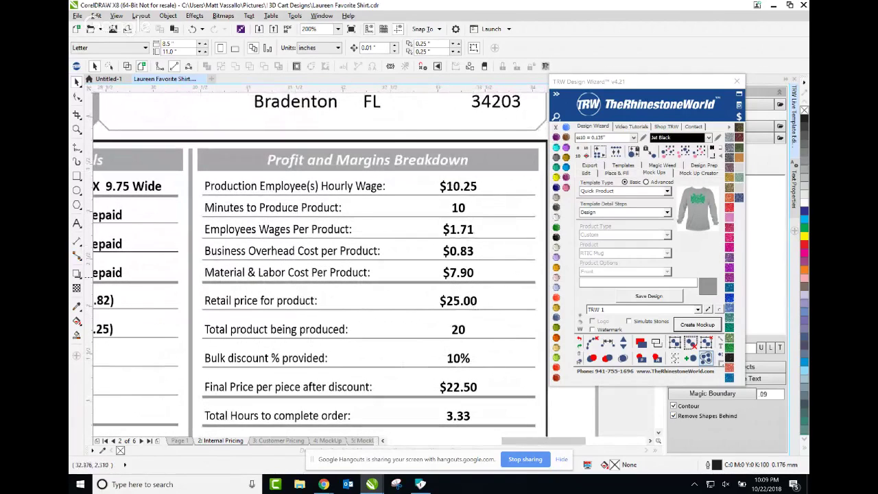
scroll(441, 276, down, 1)
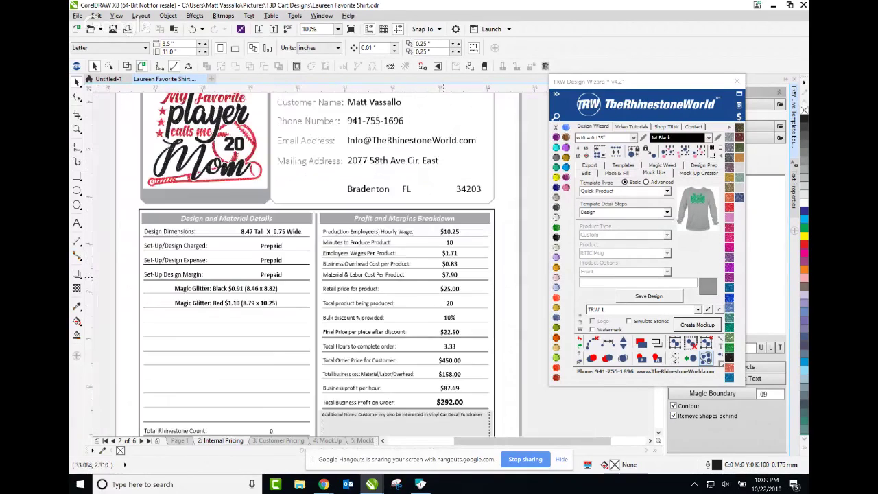
scroll(450, 353, up, 1)
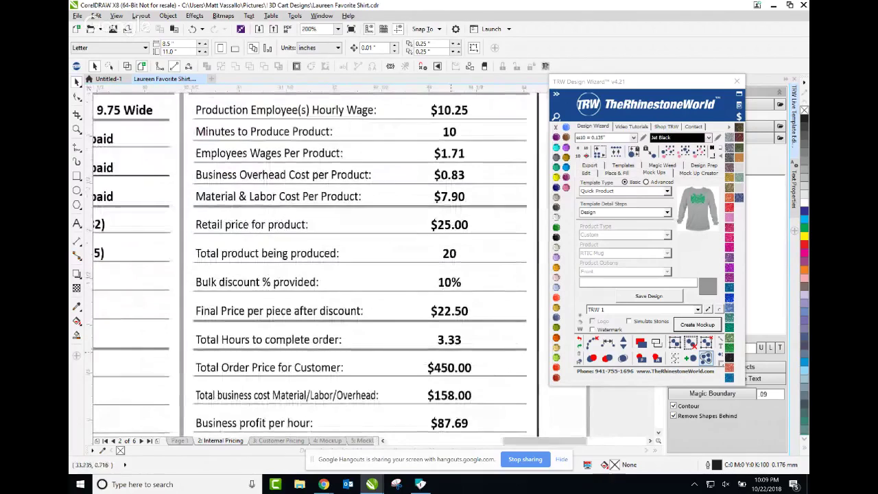
scroll(439, 286, down, 2)
scroll(430, 336, up, 2)
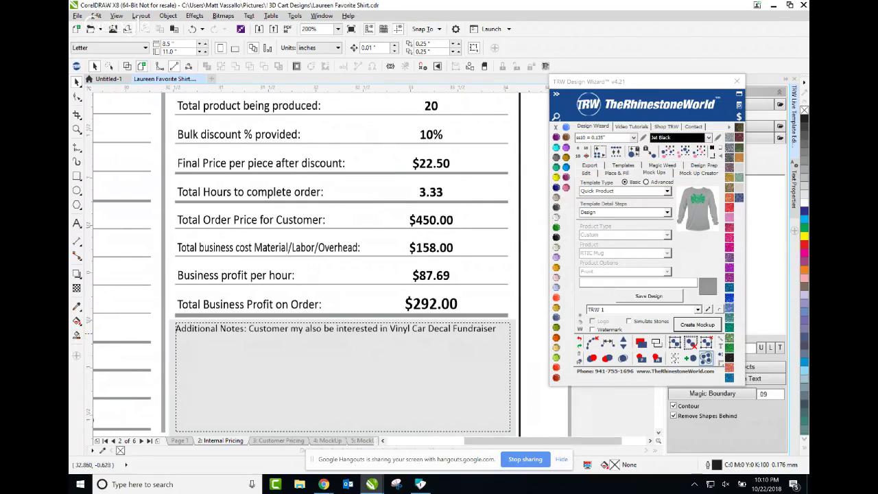
scroll(393, 336, down, 1)
scroll(412, 221, up, 1)
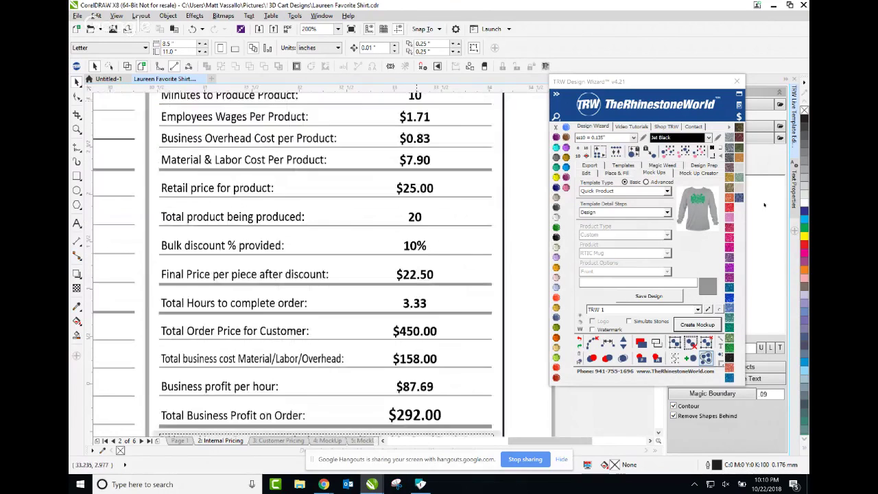
scroll(403, 215, down, 1)
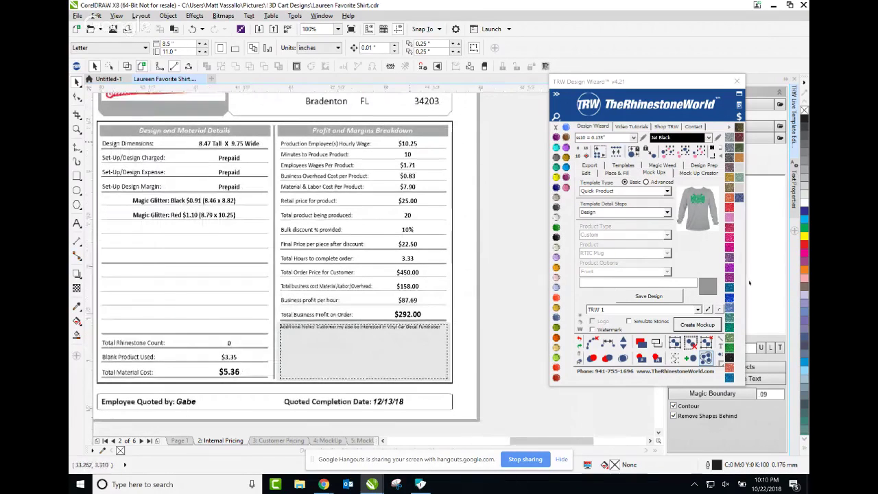
scroll(409, 141, up, 1)
key(F3)
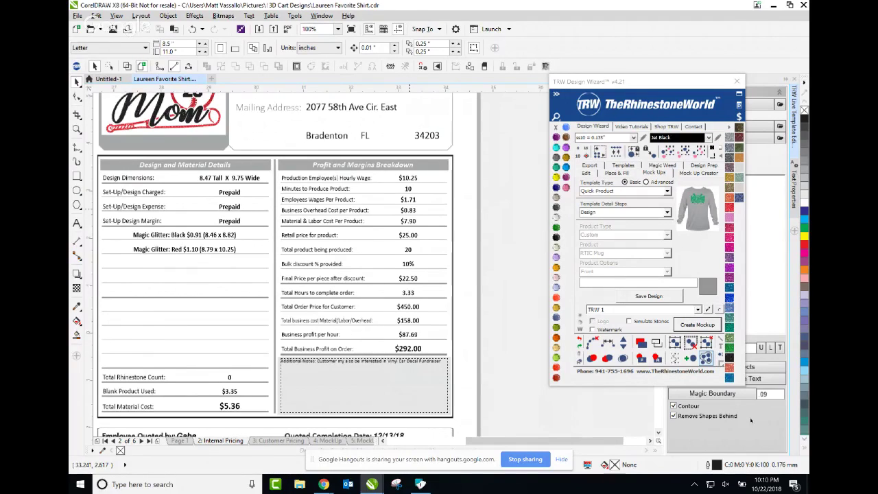
key(F3)
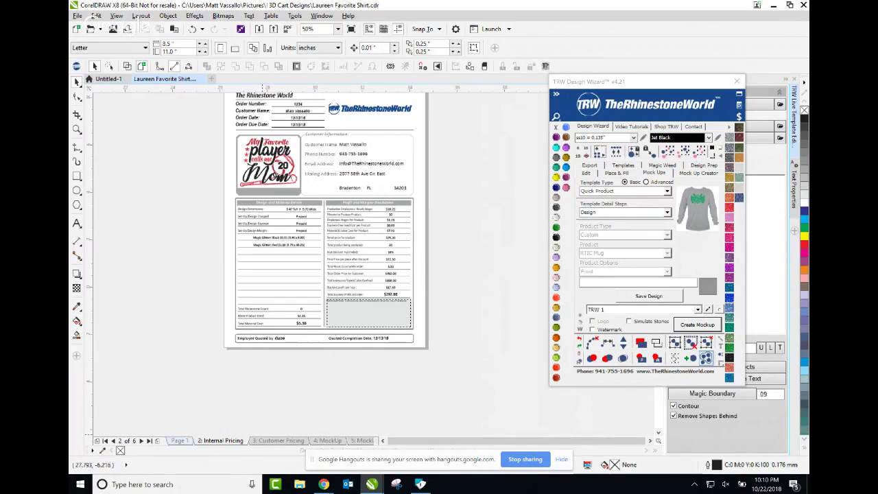
Return to Page 1 and select the whole My Favorite Player Calls Me Mom design
click(180, 440)
scroll(321, 338, down, 2)
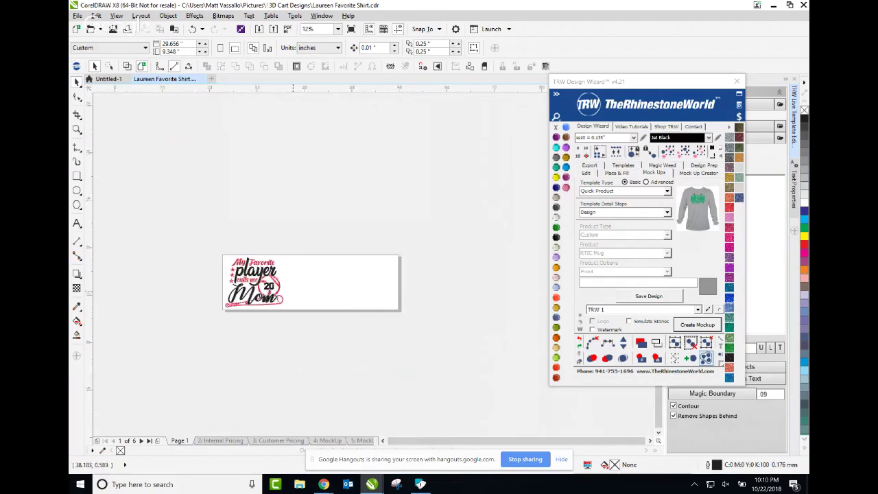
scroll(214, 297, up, 1)
scroll(263, 292, up, 1)
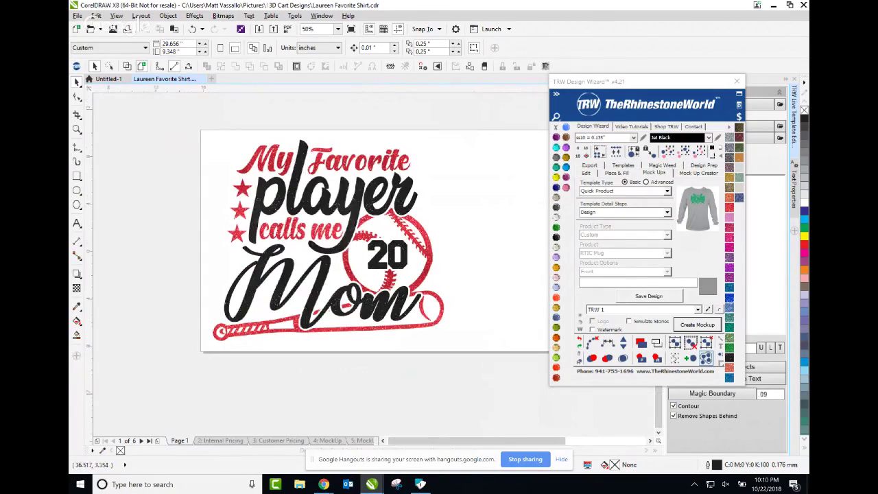
scroll(450, 214, down, 1)
scroll(449, 214, down, 1)
scroll(497, 212, up, 1)
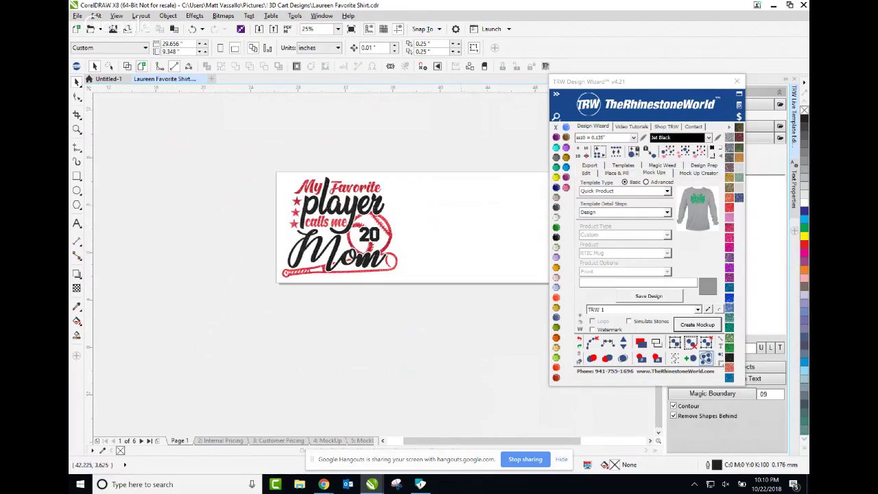
drag(454, 148, 203, 304)
scroll(303, 238, down, 1)
scroll(334, 237, up, 1)
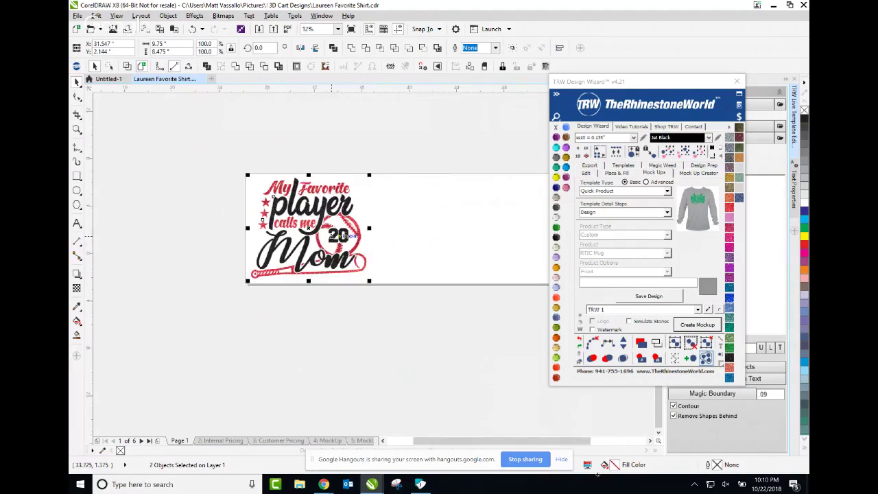
scroll(320, 223, up, 1)
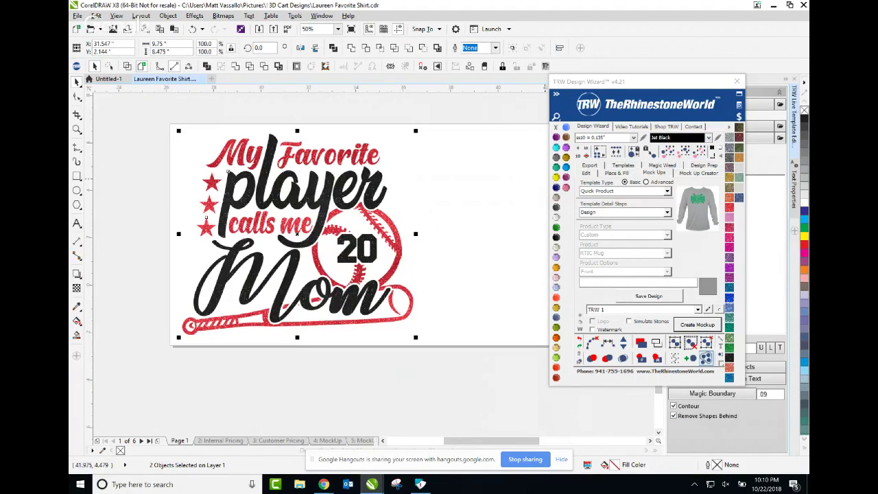
Switch Mock Ups to Advanced and choose the Order Form - 2 Shirt template
click(646, 182)
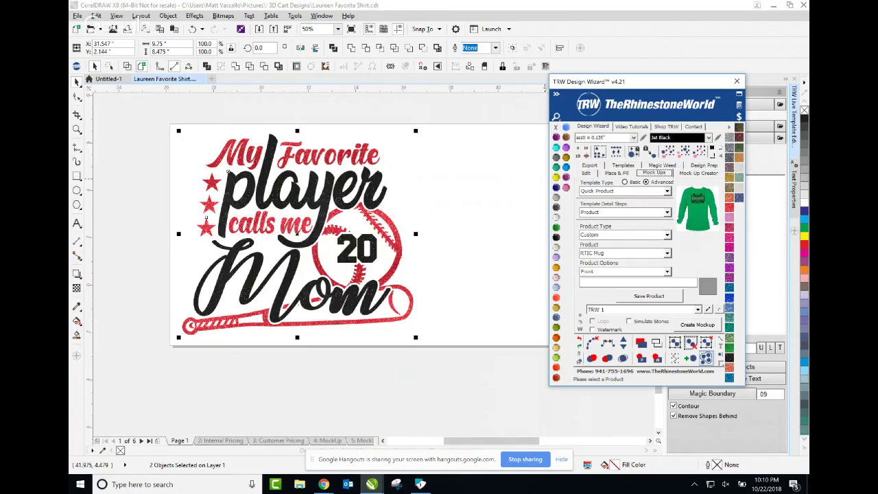
click(624, 191)
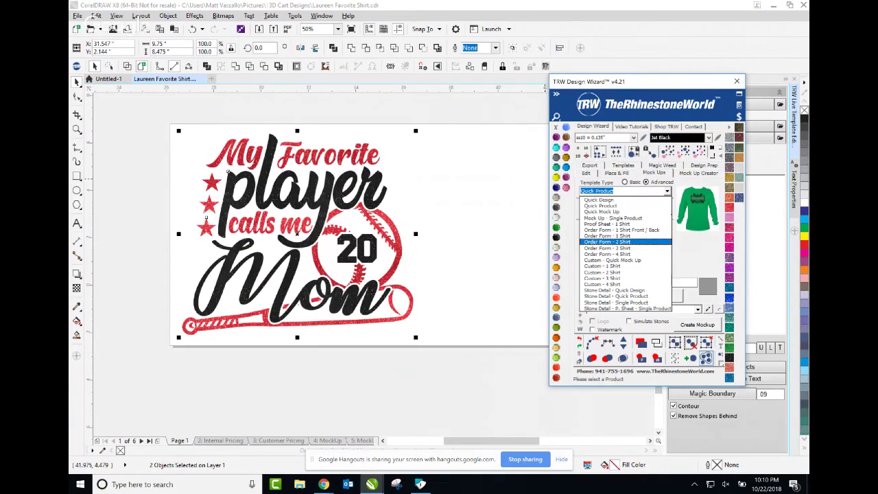
click(608, 242)
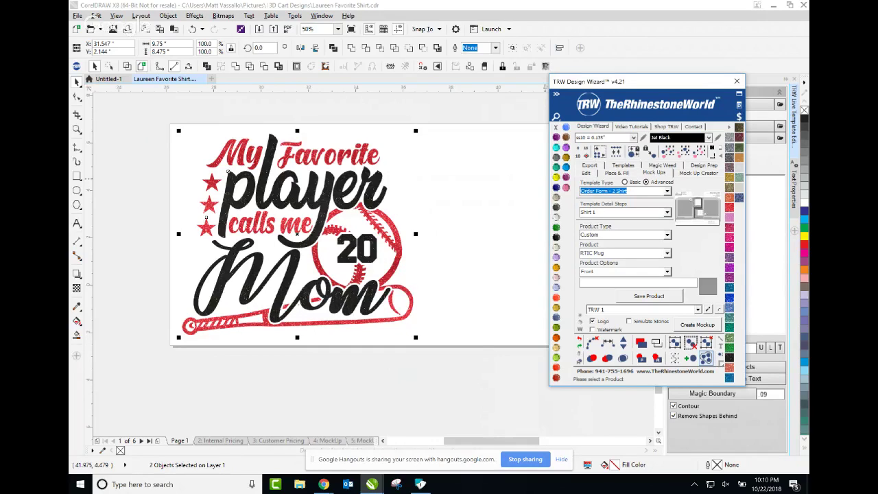
Save the front of the Womens Burn Out Shirt as the product for Shirt 1
click(594, 212)
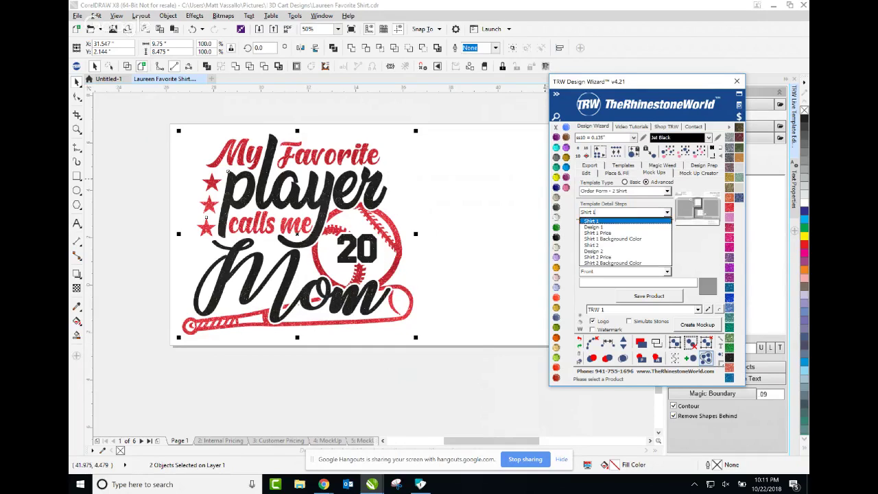
click(592, 221)
click(666, 234)
click(594, 243)
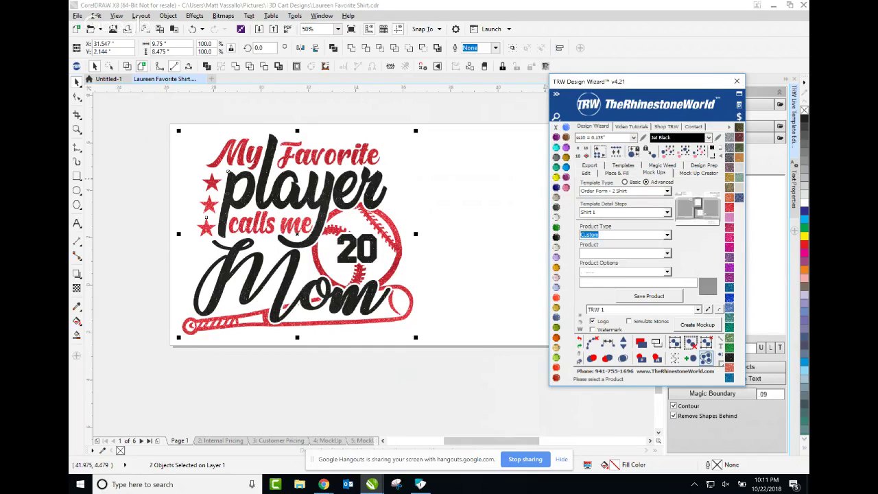
click(667, 253)
click(601, 262)
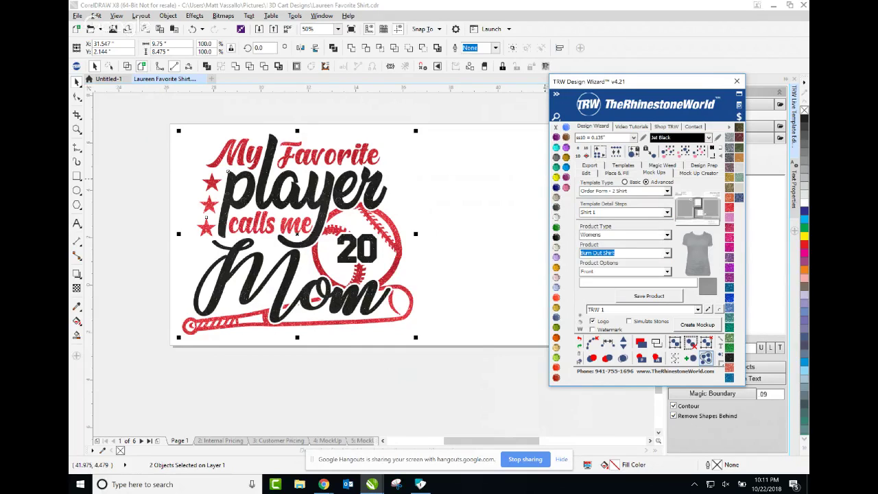
click(648, 295)
Save $27 as the Shirt 1 Price and save the gray Shirt 1 Background Color for the order form
click(666, 212)
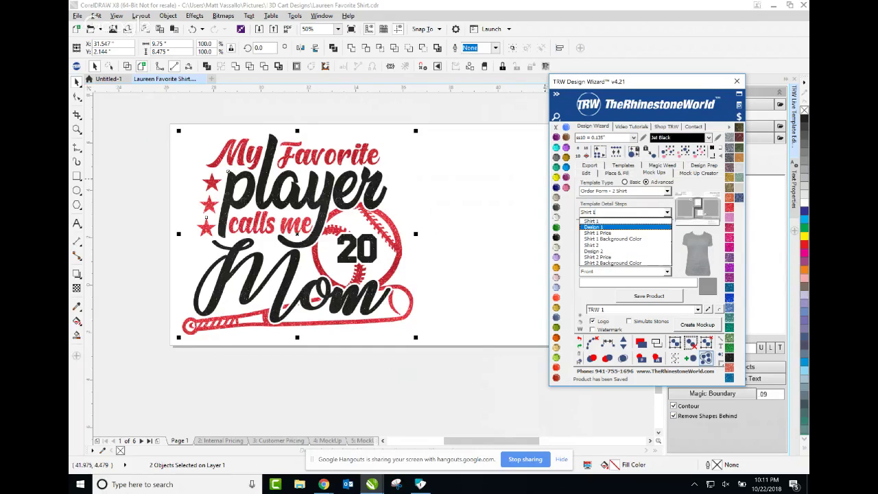
click(597, 233)
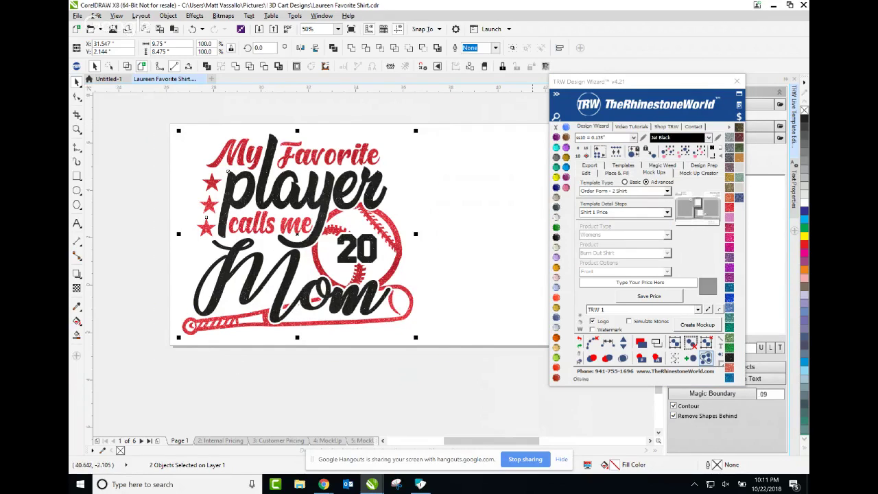
click(649, 295)
click(666, 212)
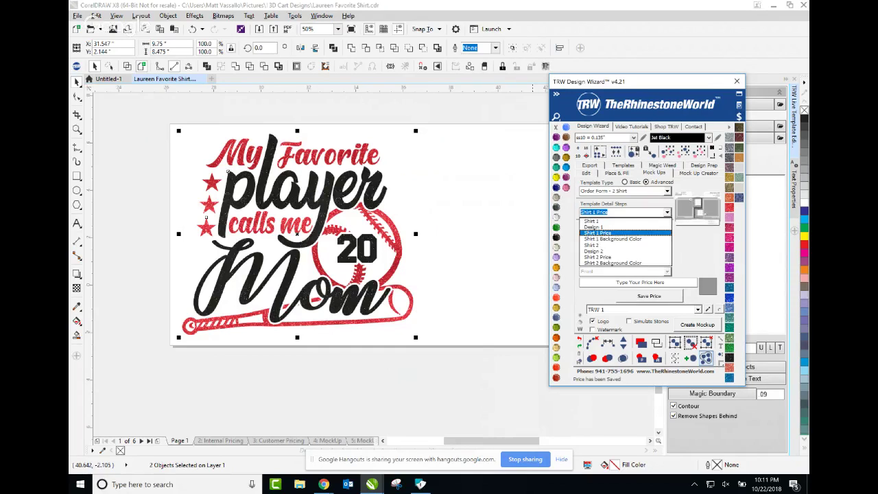
click(598, 233)
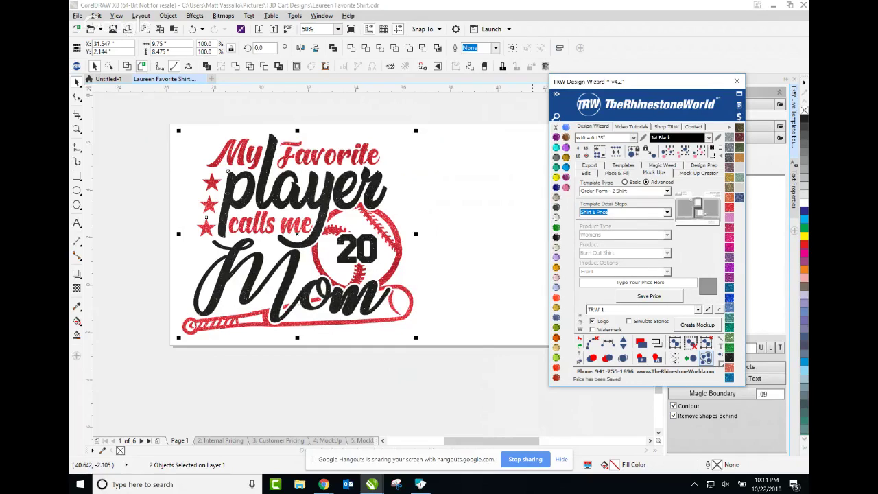
key(Tab)
text($27)
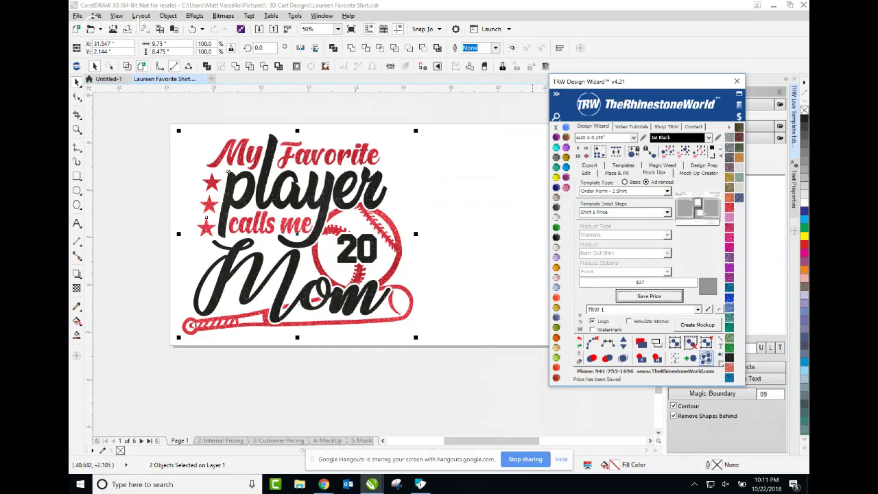
click(666, 213)
click(610, 239)
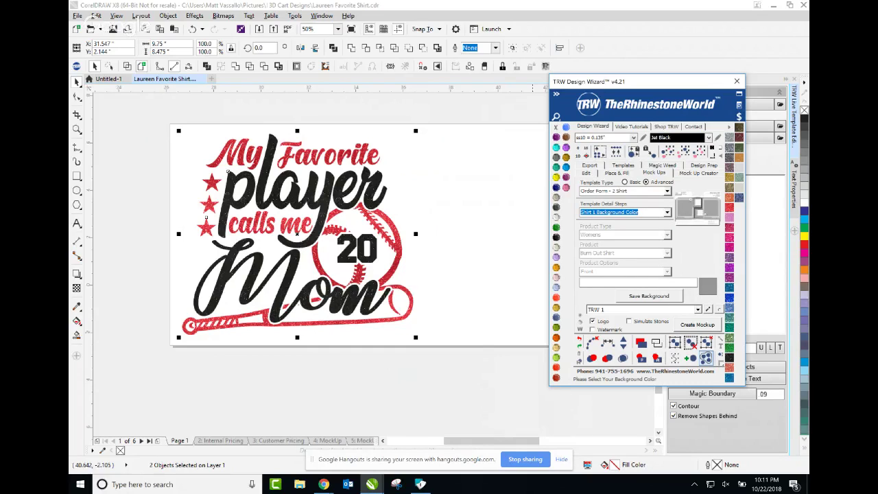
click(648, 297)
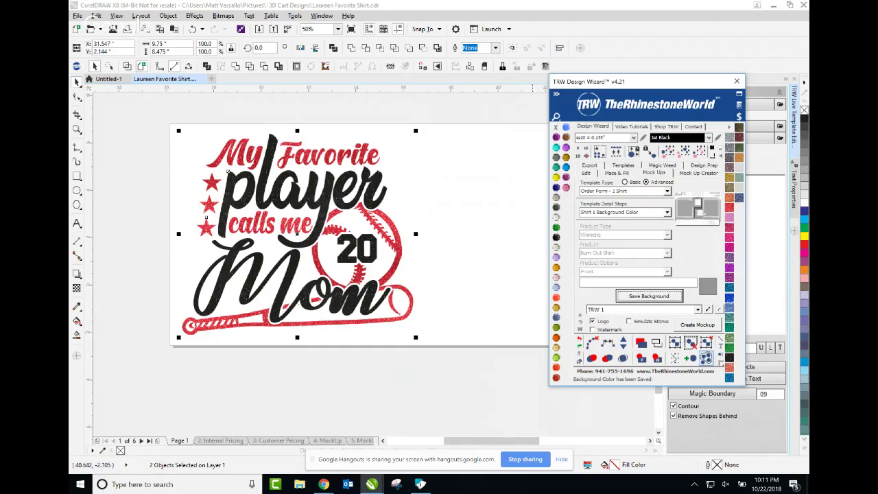
Save the front of the Womens Long Sleeve Shirt as Shirt 2 and the selected design as Design 2
click(667, 213)
click(610, 245)
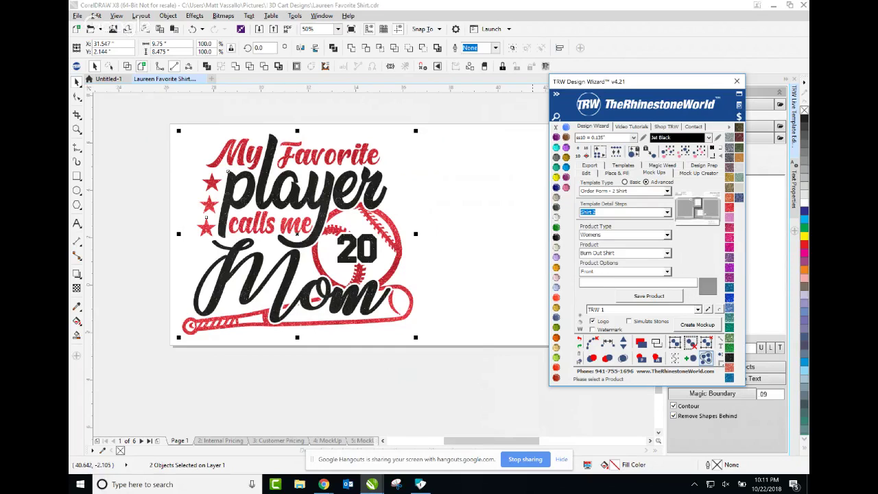
click(624, 253)
click(603, 265)
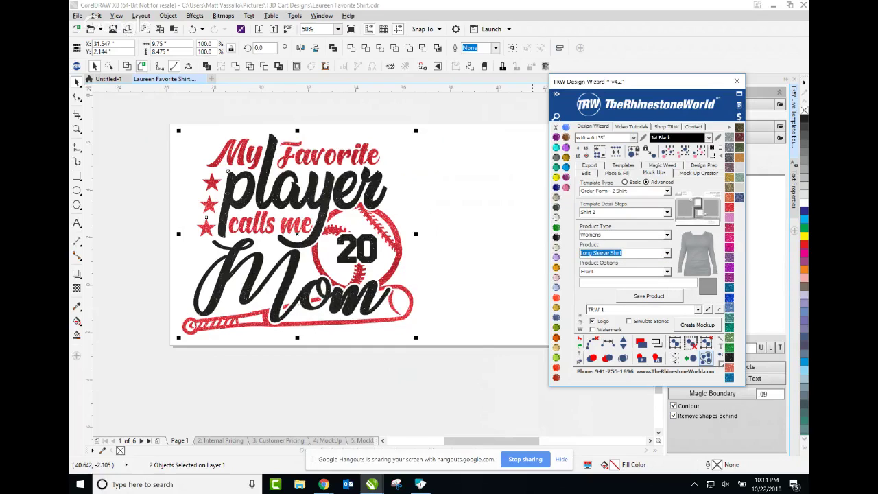
click(649, 295)
click(666, 212)
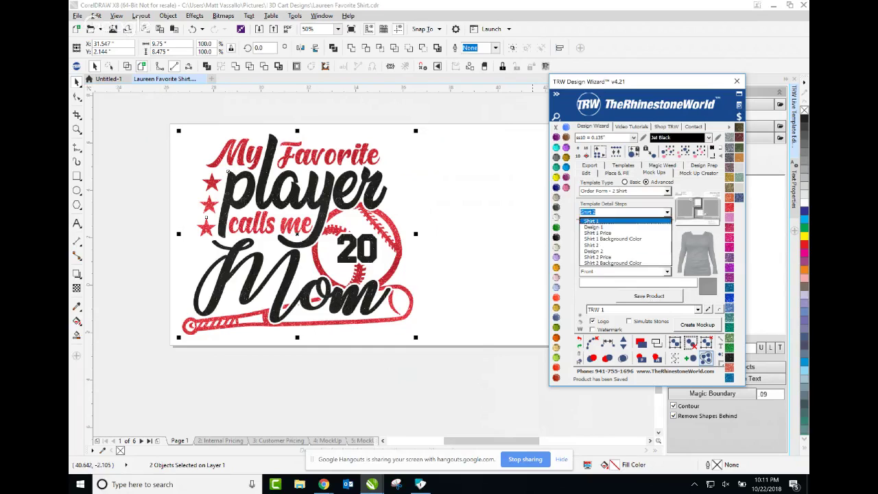
click(610, 251)
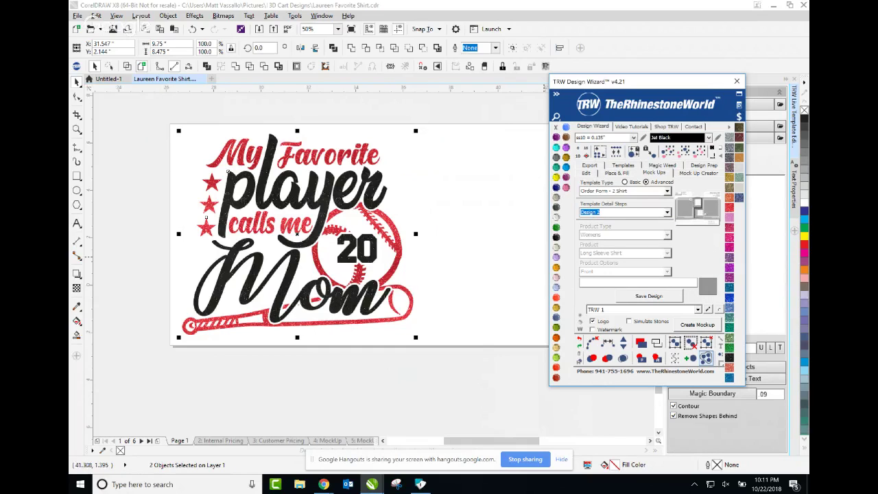
click(648, 295)
Save $30 as the Shirt 2 Price and save the gray Shirt 2 Background Color
click(624, 212)
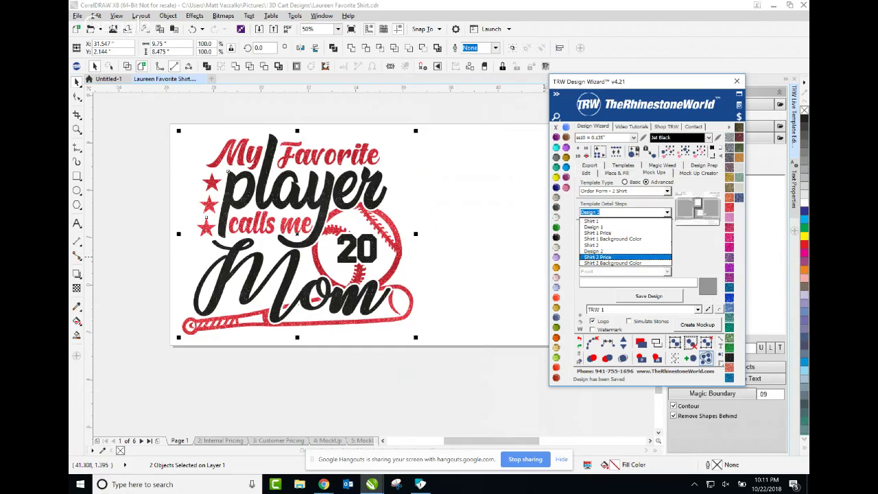
click(603, 258)
click(639, 282)
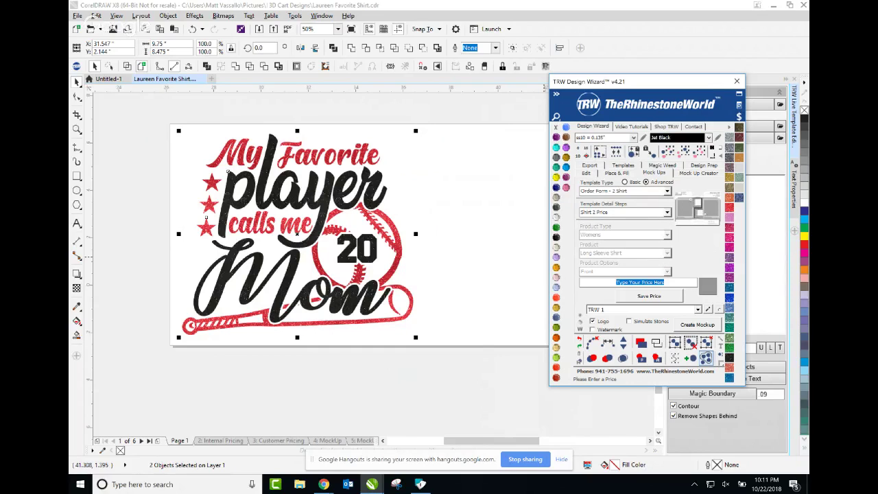
text($30)
click(648, 296)
click(666, 212)
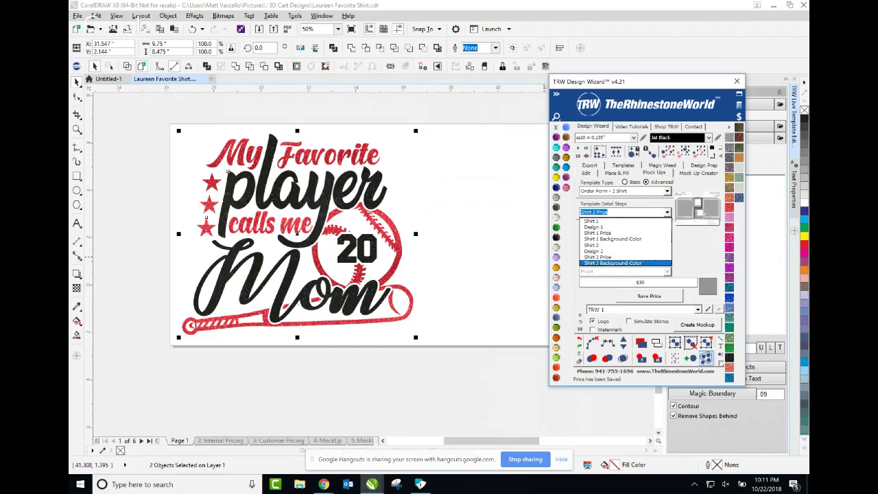
click(623, 263)
key(Return)
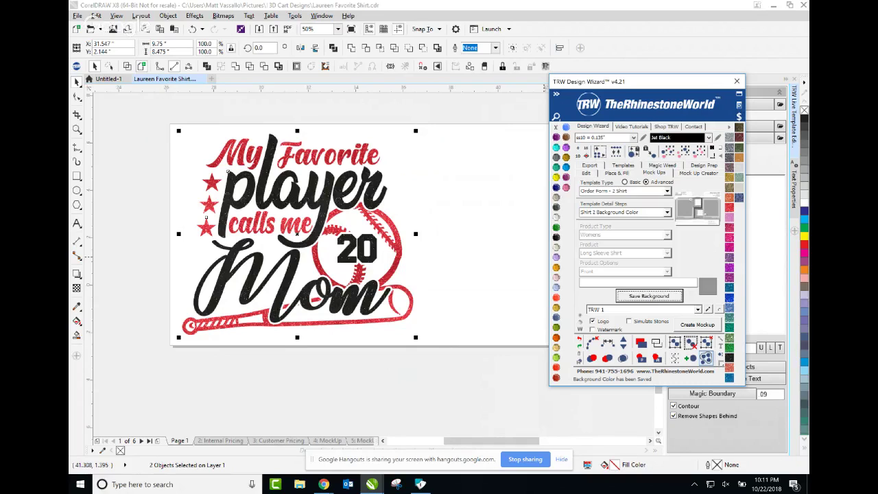
Try to create the Order Form - 2 Shirt mockup from the saved details
click(697, 325)
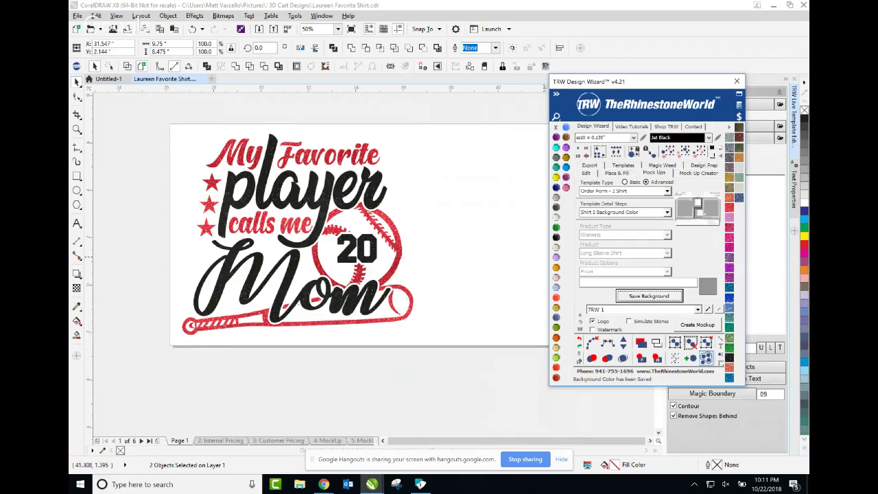
click(697, 324)
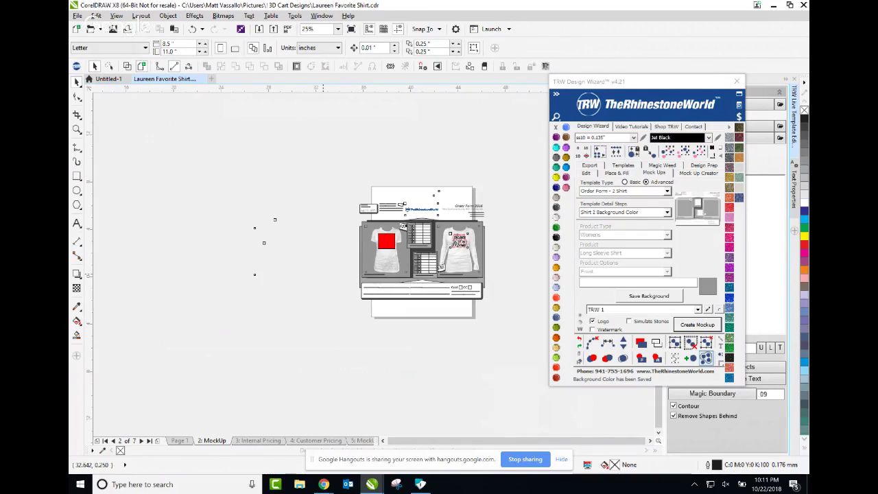
Save the whole My Favorite Player Calls Me Mom design as Design 1 and create the two-shirt order form mockup
click(666, 212)
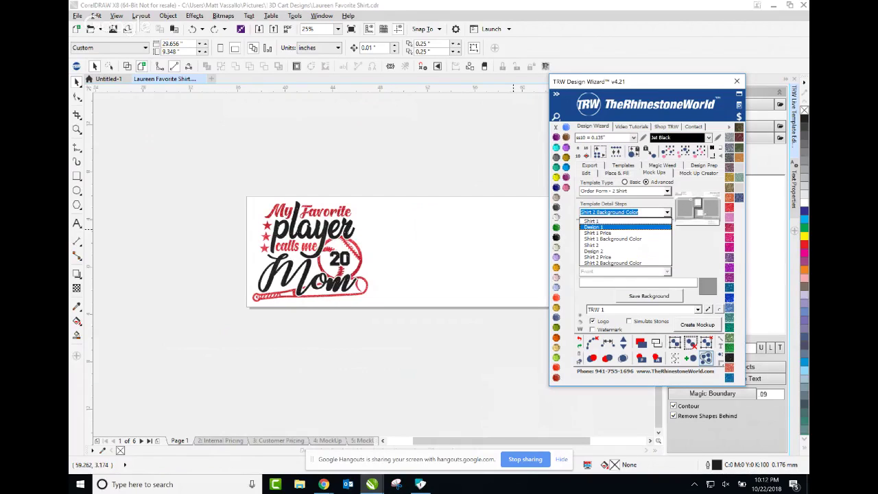
click(593, 226)
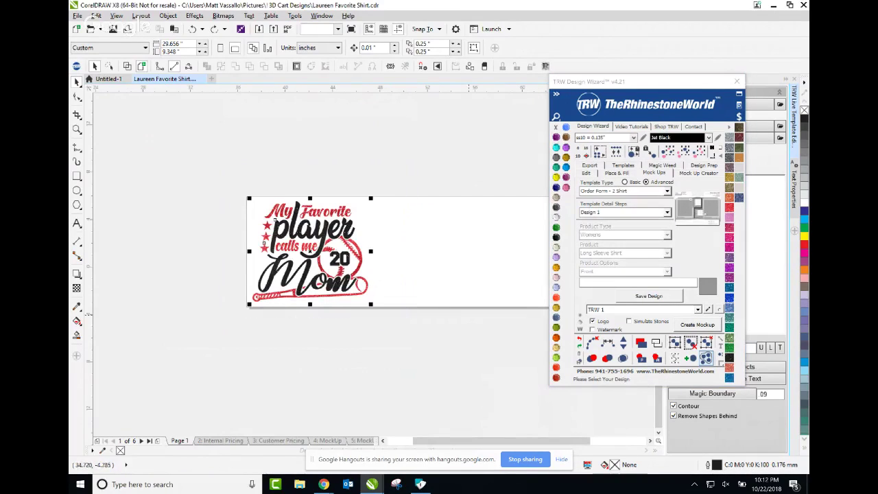
click(649, 295)
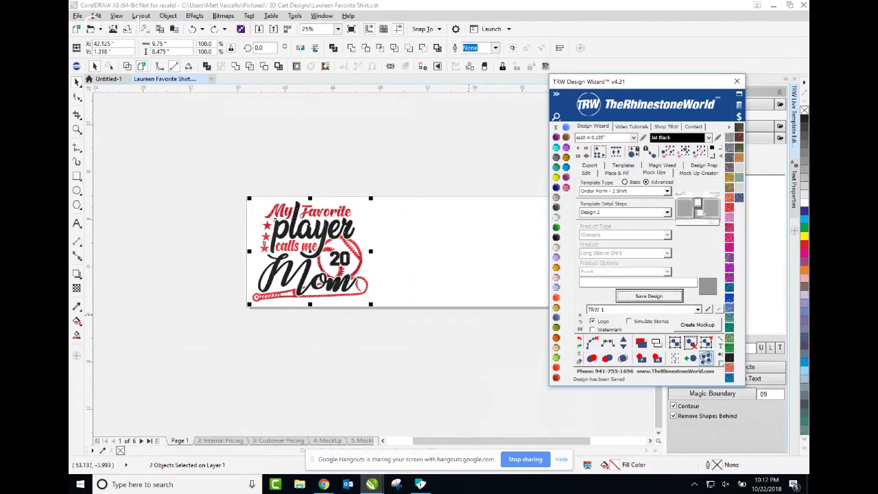
click(698, 325)
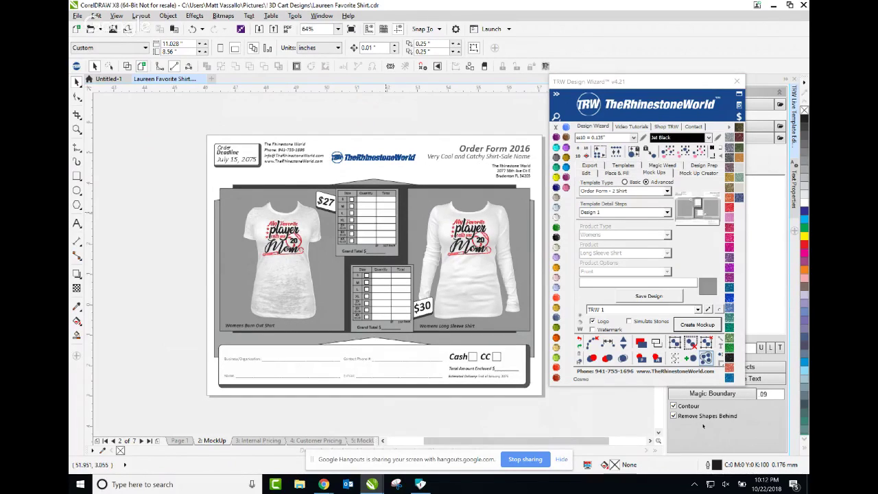
Examine the order form's header, shirt mockups, price tags, size and quantity tables, and customer and payment fields
scroll(678, 298, up, 2)
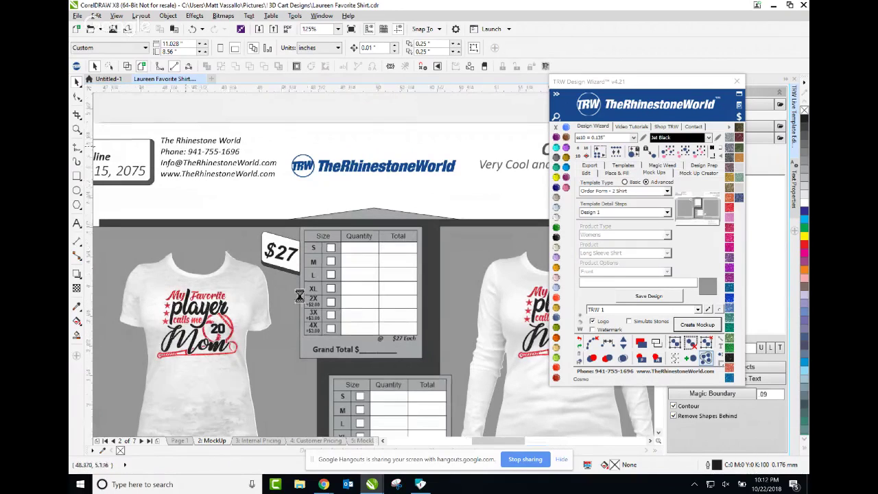
scroll(300, 294, up, 2)
scroll(370, 343, down, 5)
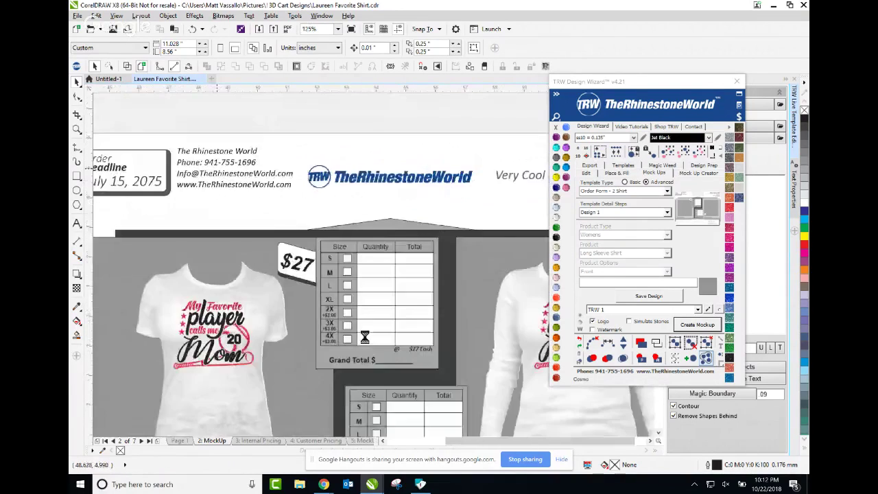
scroll(435, 168, up, 3)
scroll(435, 168, up, 2)
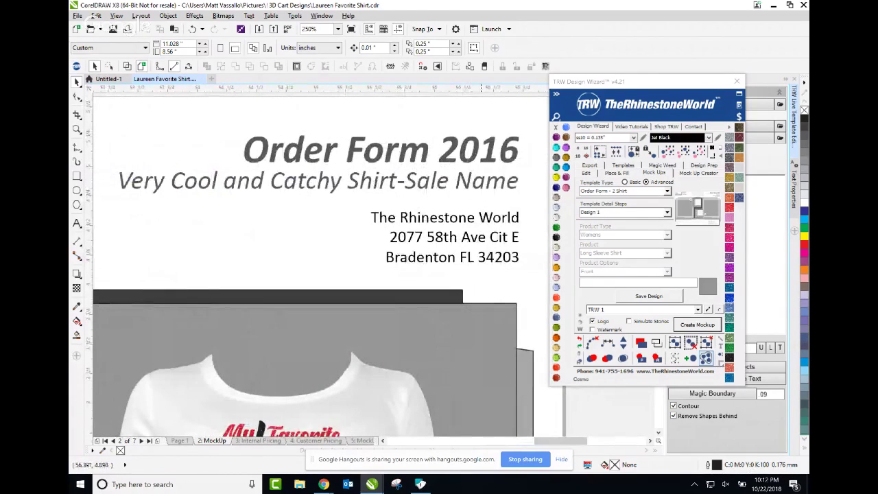
scroll(438, 168, down, 3)
scroll(438, 168, down, 1)
scroll(446, 261, up, 2)
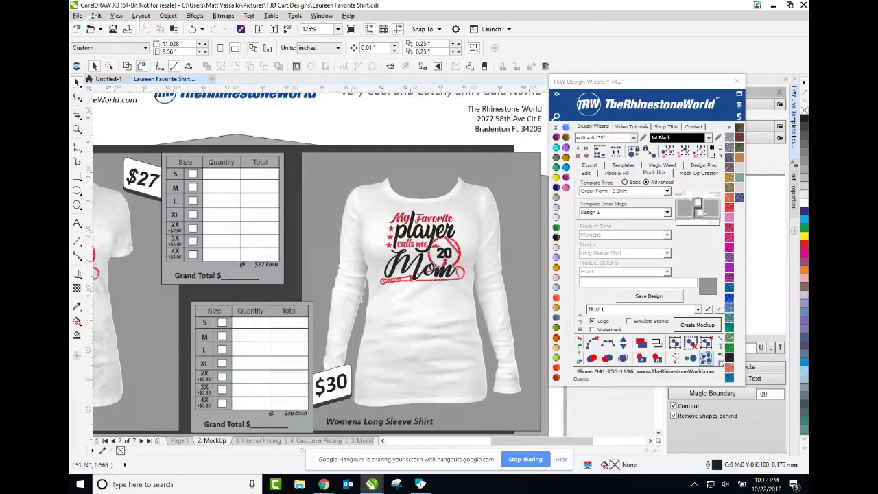
scroll(364, 350, down, 3)
scroll(301, 343, up, 3)
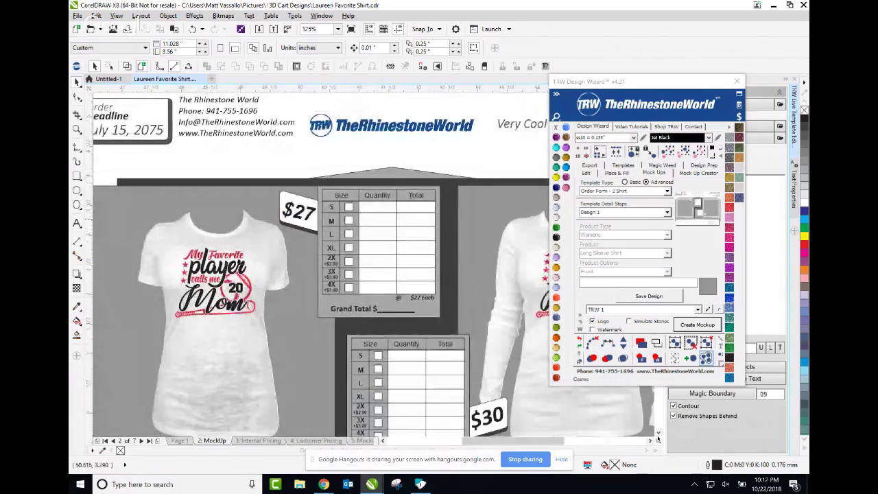
scroll(384, 274, down, 4)
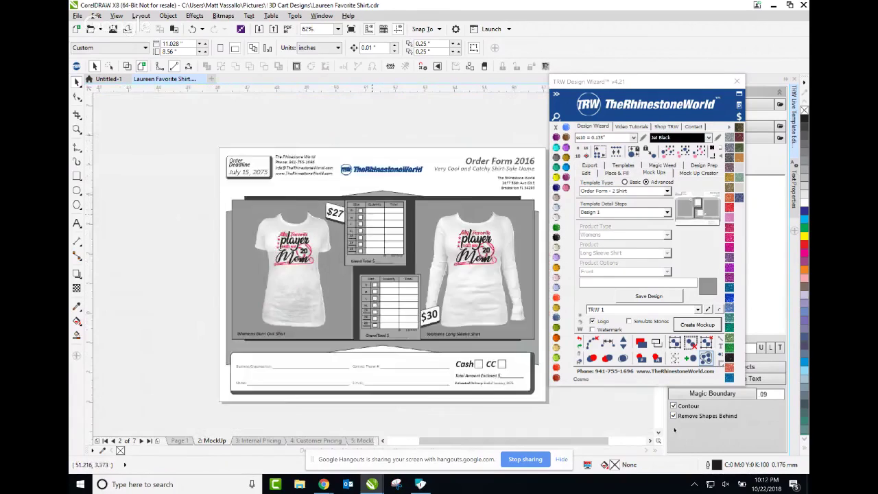
scroll(411, 288, up, 4)
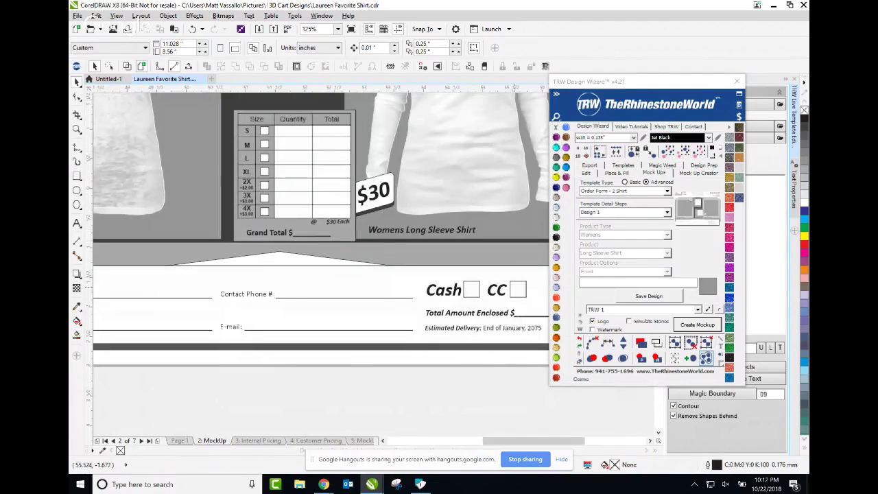
scroll(319, 226, down, 4)
scroll(319, 226, up, 4)
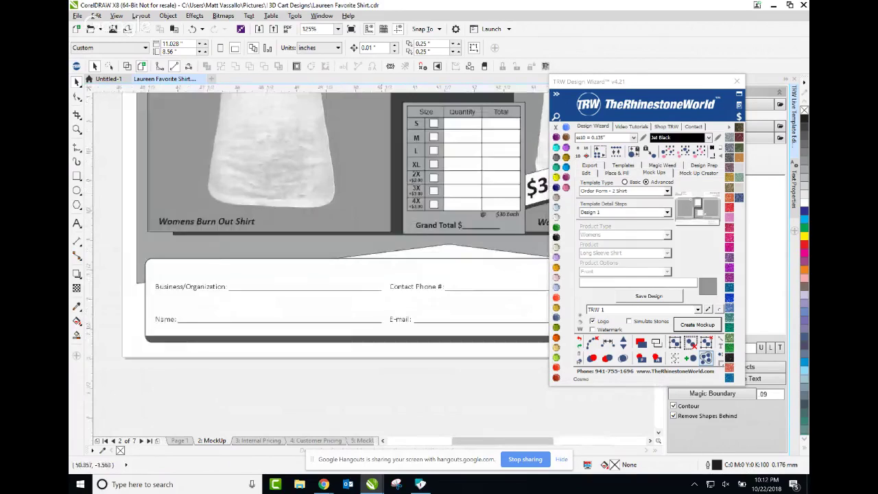
scroll(349, 295, down, 2)
scroll(431, 244, up, 2)
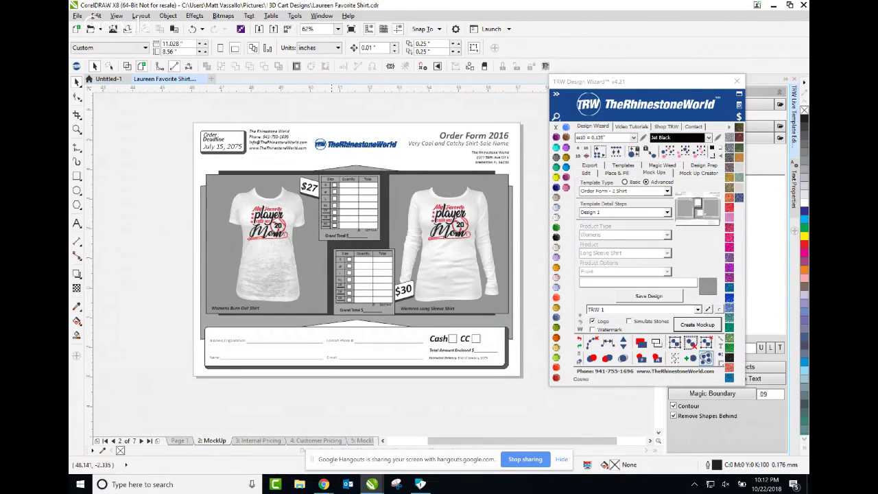
Return to Page 1 with the original design
click(179, 440)
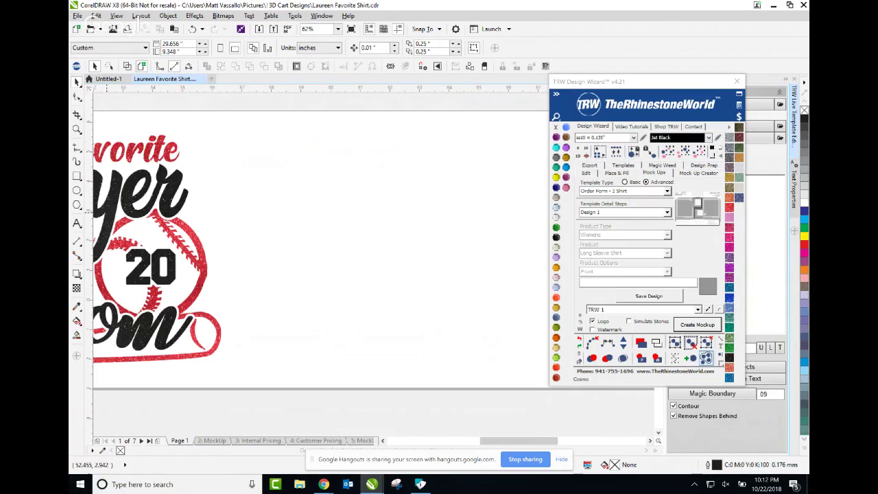